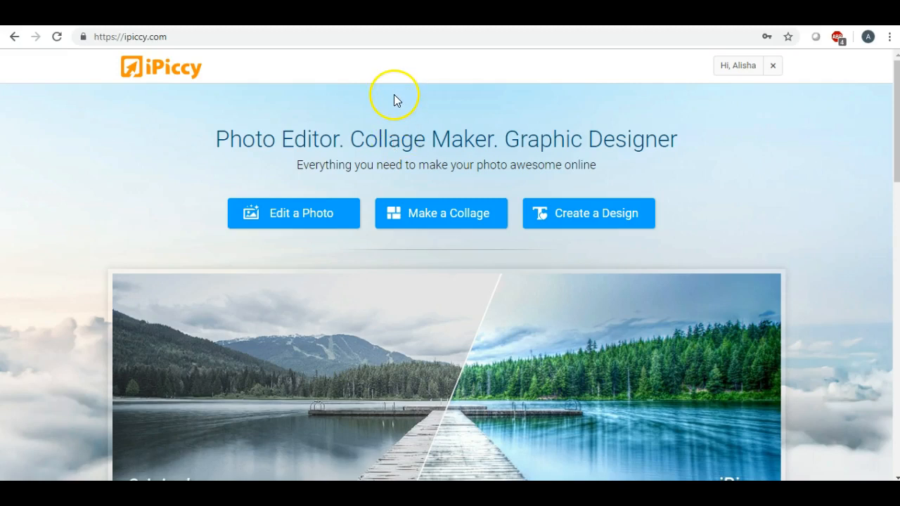
Choose 'Create a Design' and wait for the Designer to show an empty 800 x 600 canvas.
left_click(567, 207)
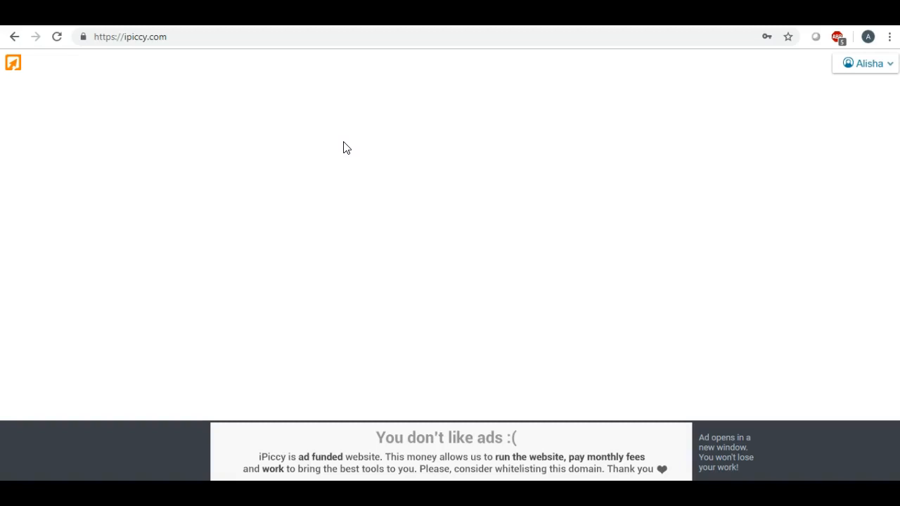
left_click(336, 158)
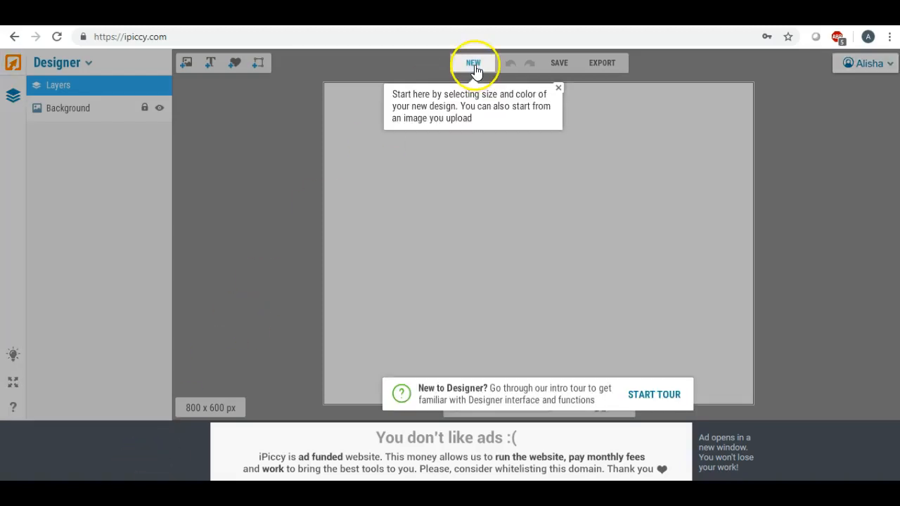
Create a new 1050 x 600 px canvas.
left_click(473, 63)
double_click(496, 187)
type("1050")
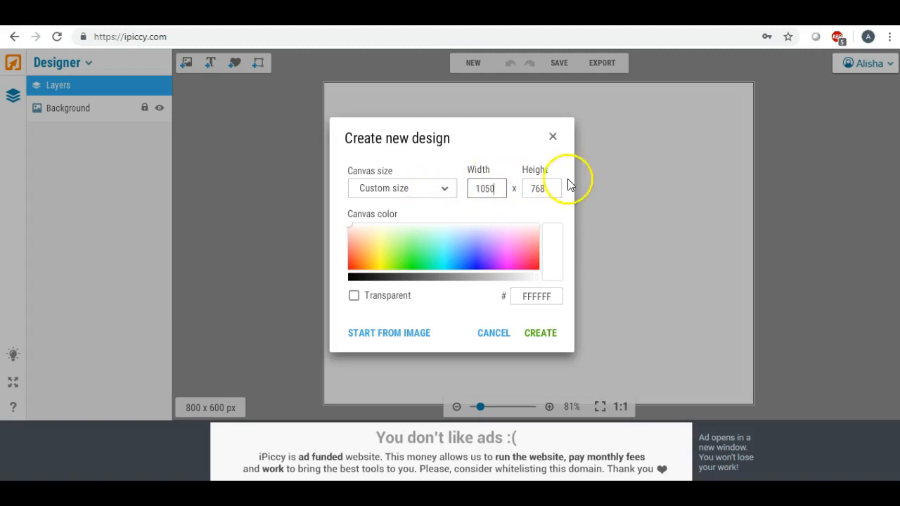
key("Tab")
type("600")
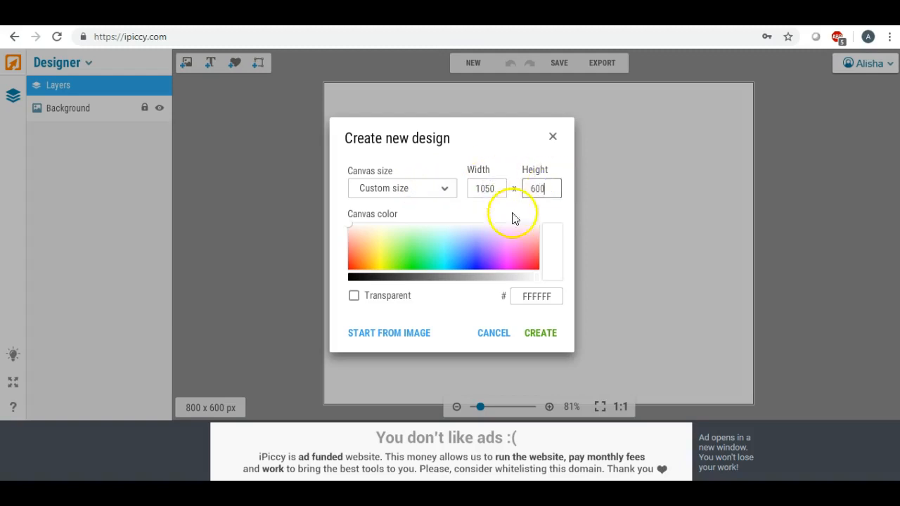
left_click(540, 333)
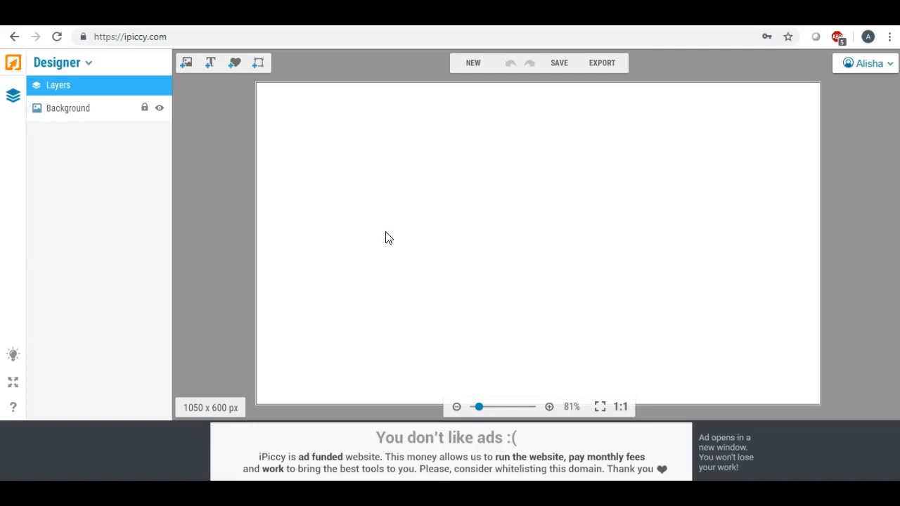
Recreate the 1050 x 600 px canvas with black as the canvas colour.
left_click(469, 64)
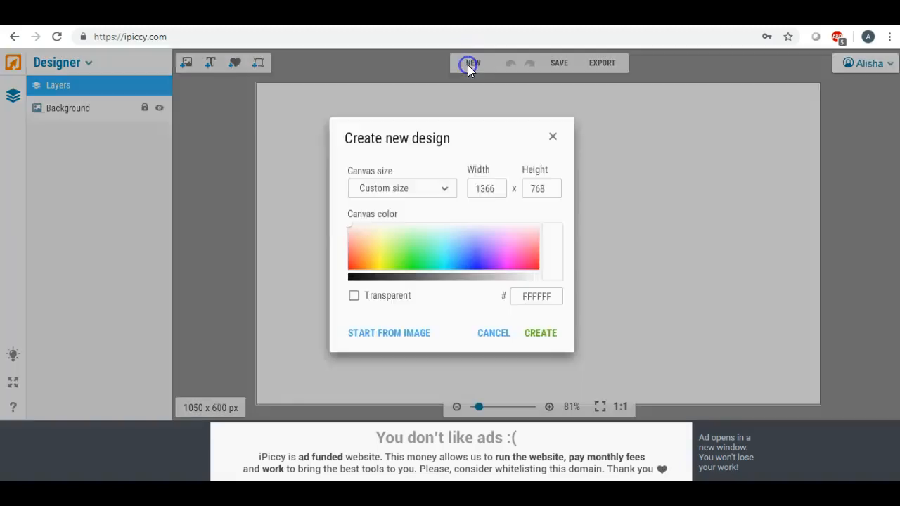
left_click_drag(498, 187, 436, 186)
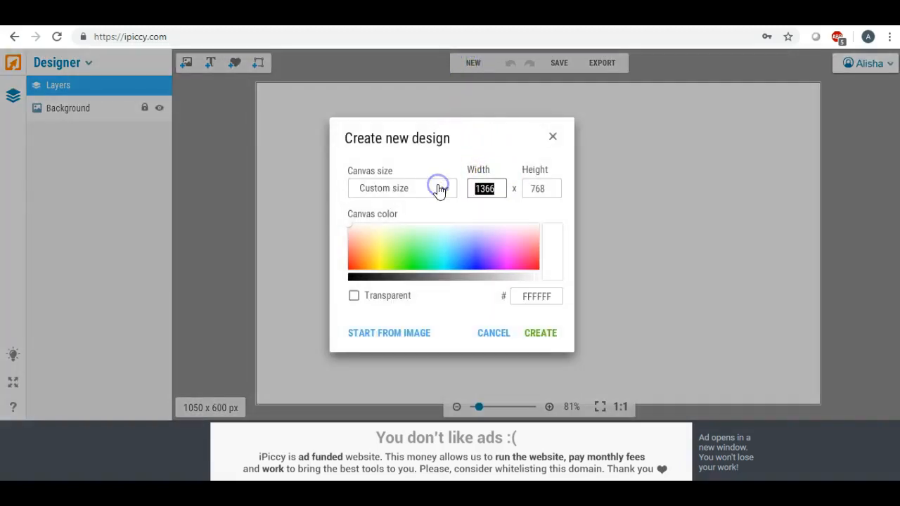
type("1050")
left_click(538, 187)
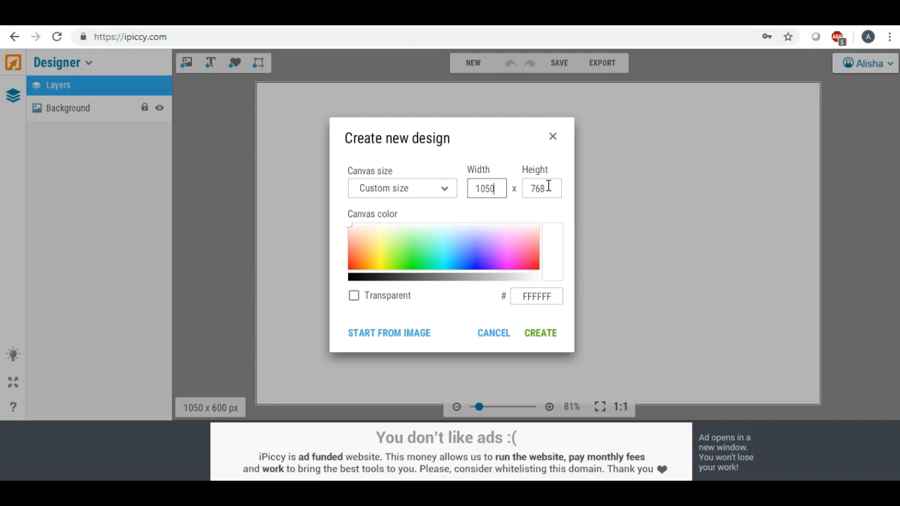
left_click_drag(548, 186, 499, 187)
type("600")
left_click_drag(387, 258, 349, 276)
left_click(539, 336)
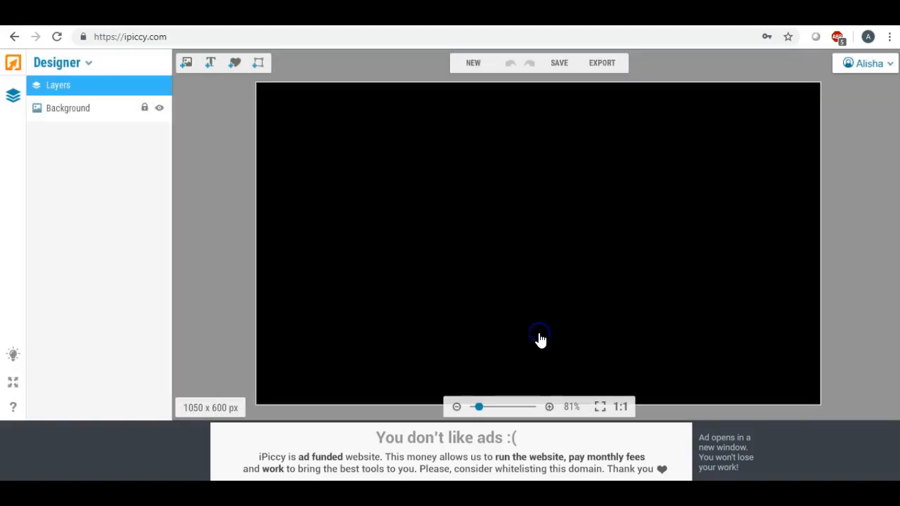
Set the save quality to Highest and name the image 'bcblack'.
left_click(558, 65)
left_click(525, 257)
left_click(504, 207)
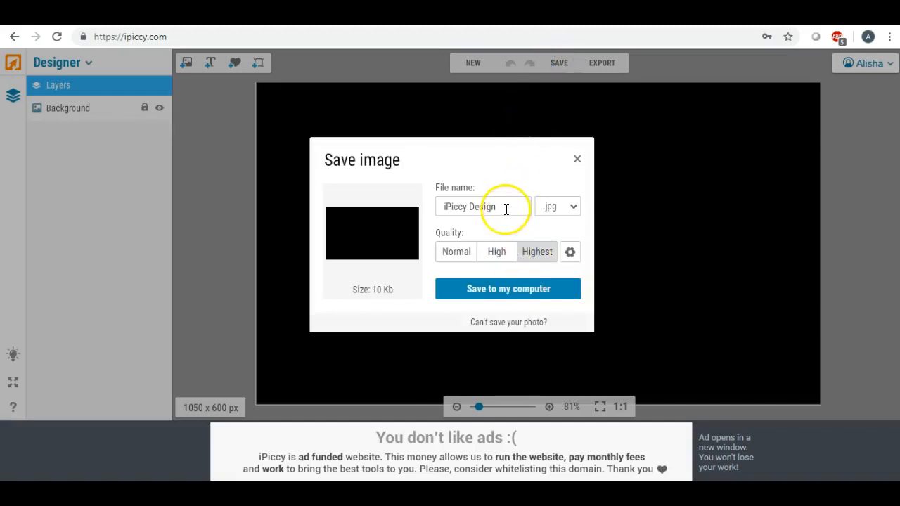
type("b")
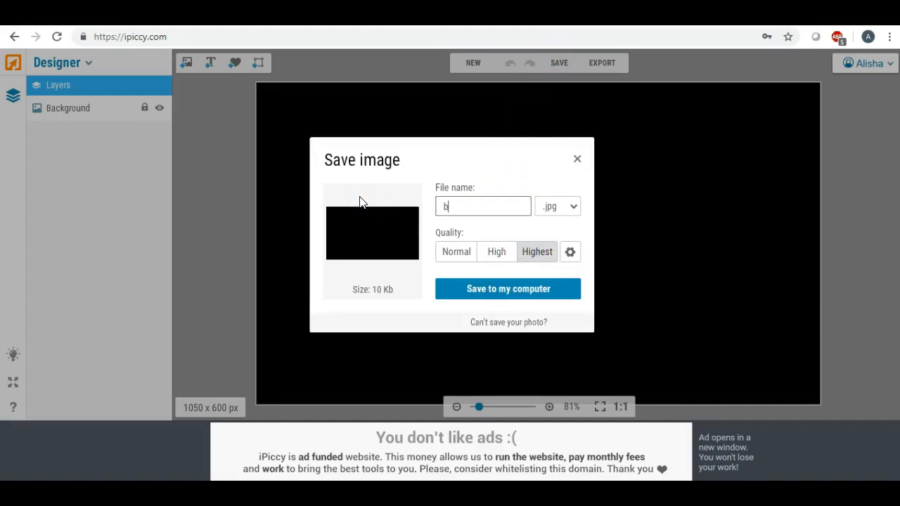
type("cblack")
Save bcblack to the Desktop and return to the Designer.
left_click(473, 288)
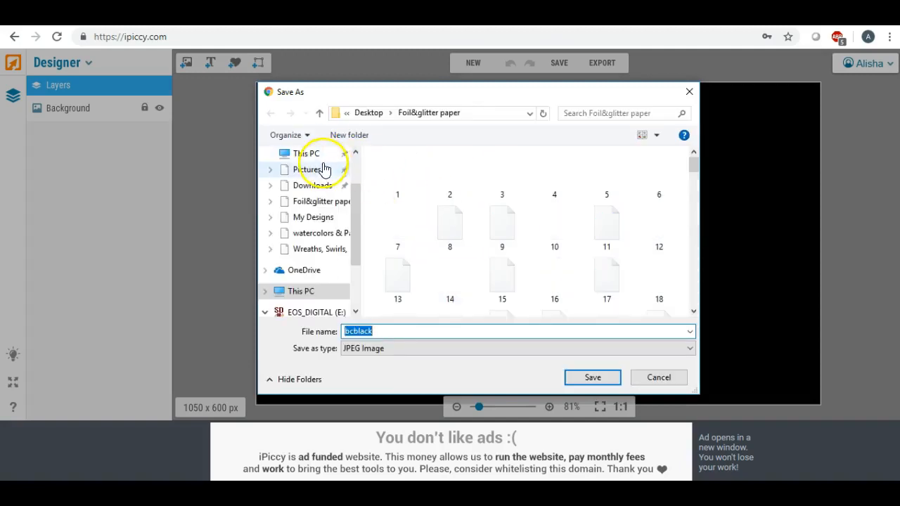
left_click_drag(359, 194, 355, 177)
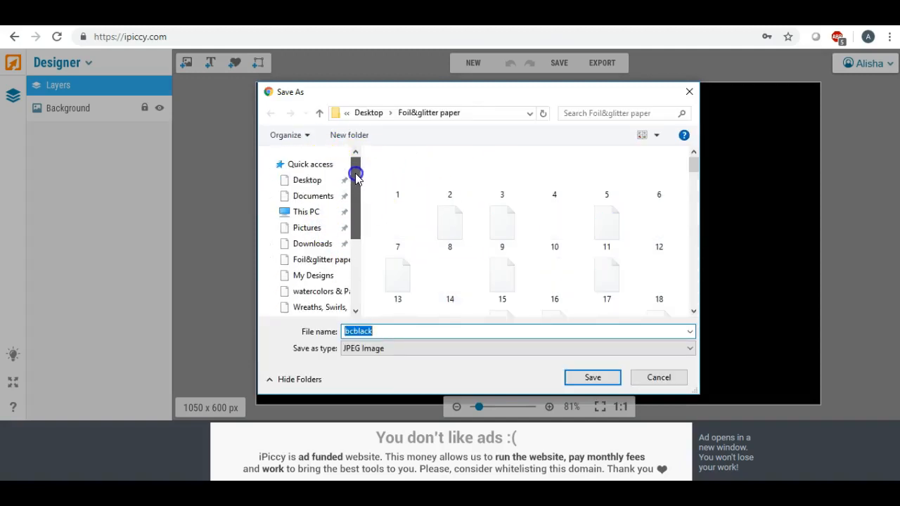
left_click(309, 180)
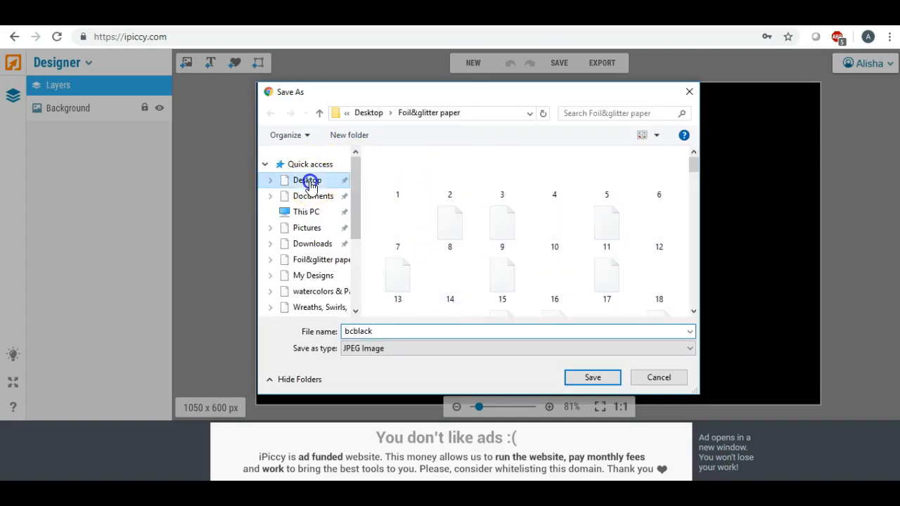
left_click(584, 373)
left_click(472, 62)
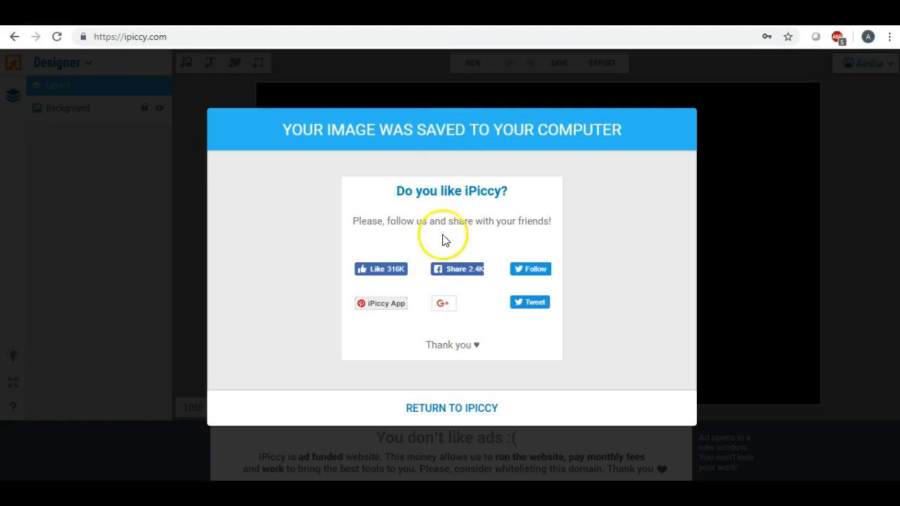
left_click(431, 412)
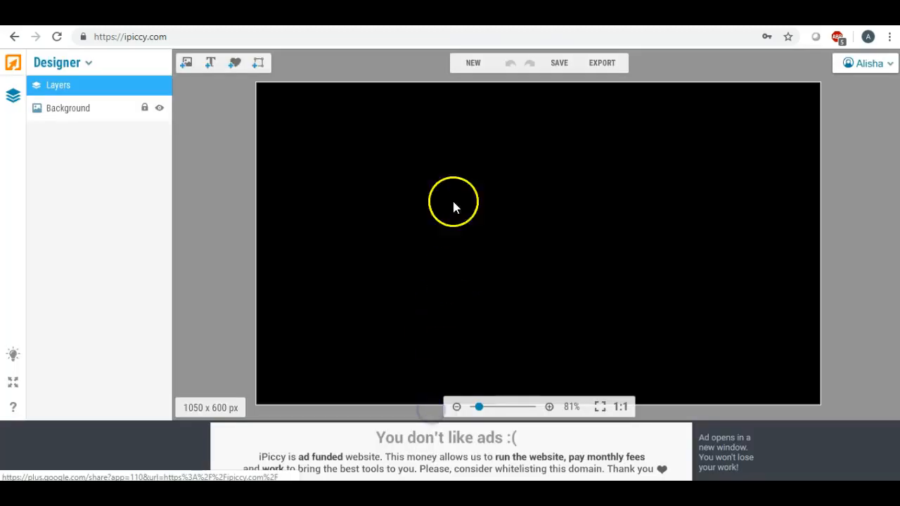
Create an 800 x 600 px canvas, keeping the default white colour.
left_click(470, 64)
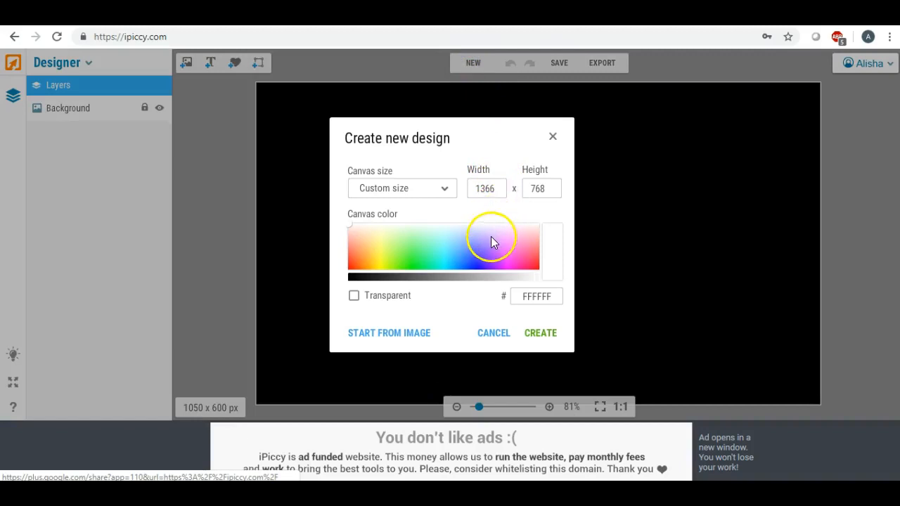
double_click(486, 188)
type("800")
double_click(541, 188)
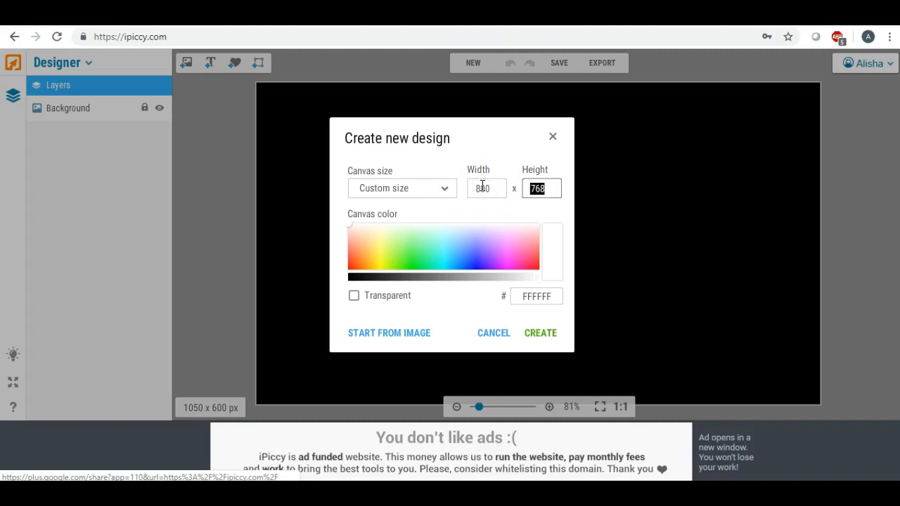
type("600")
left_click(532, 333)
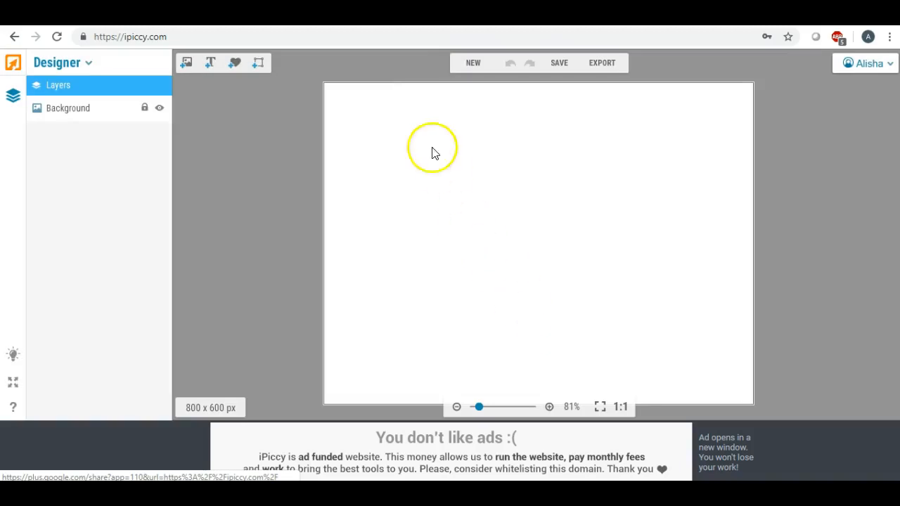
Add a text box with the agent's name, positioned near the top of the canvas.
left_click(212, 64)
left_click_drag(502, 245, 456, 180)
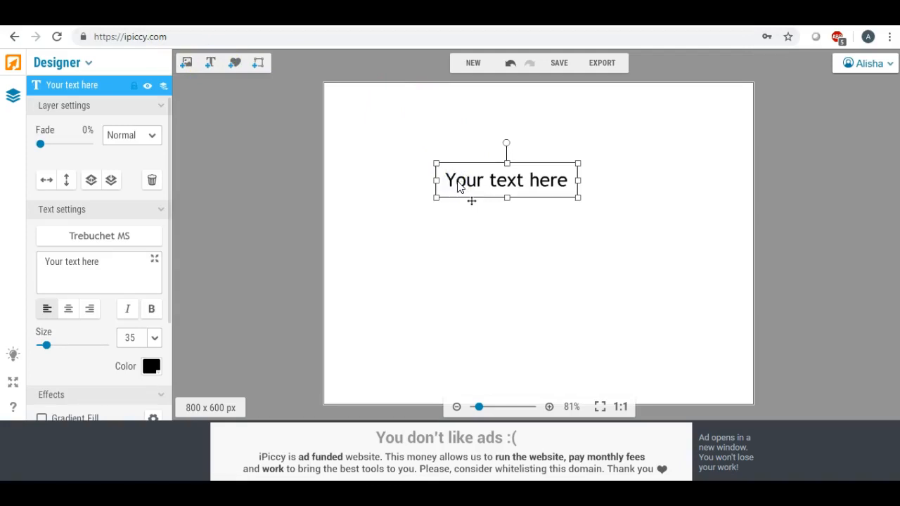
left_click_drag(106, 267, 45, 261)
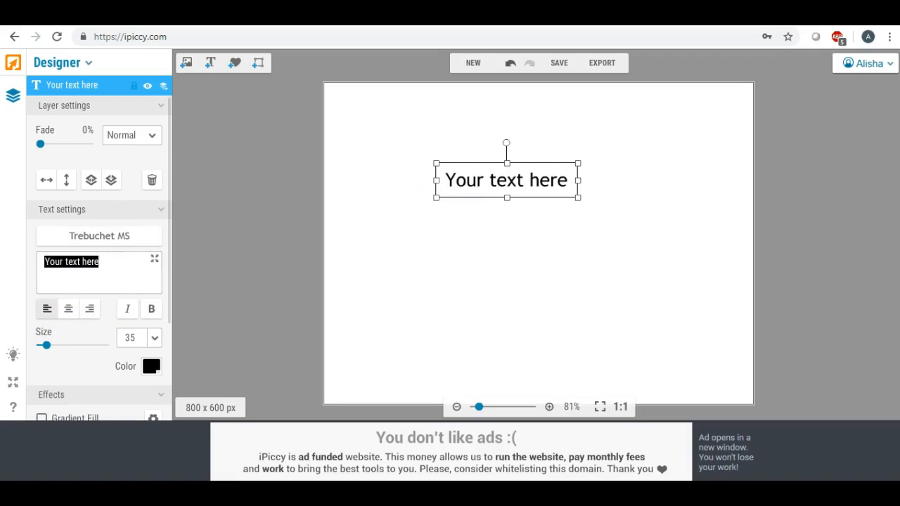
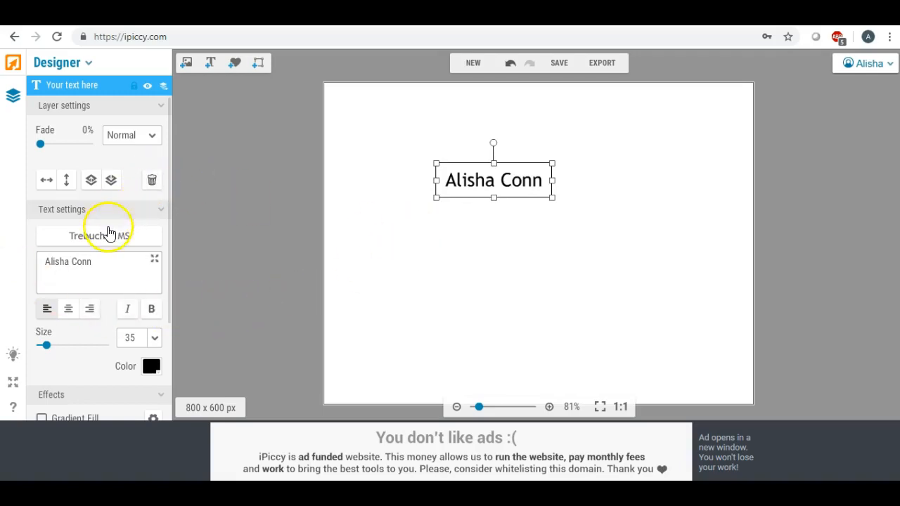
left_click(378, 251)
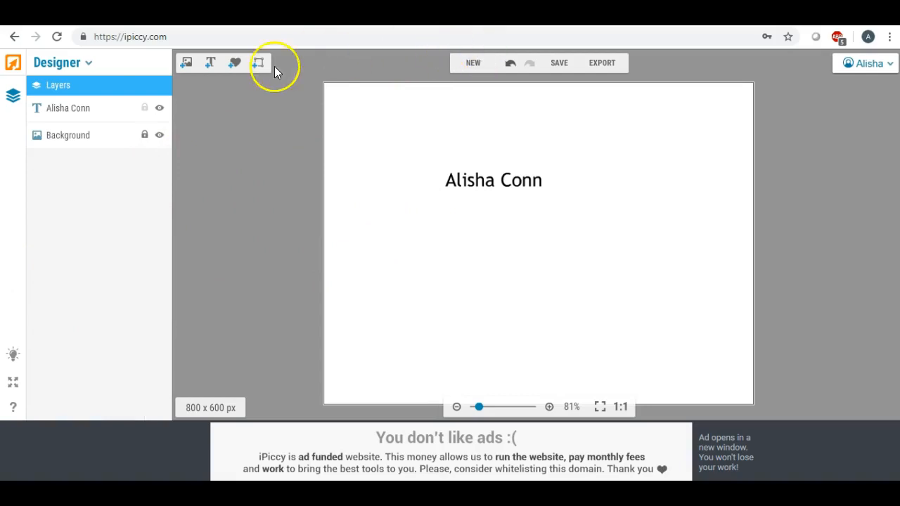
Add a second text box reading 'Real Estate Agent' below the name.
left_click(210, 62)
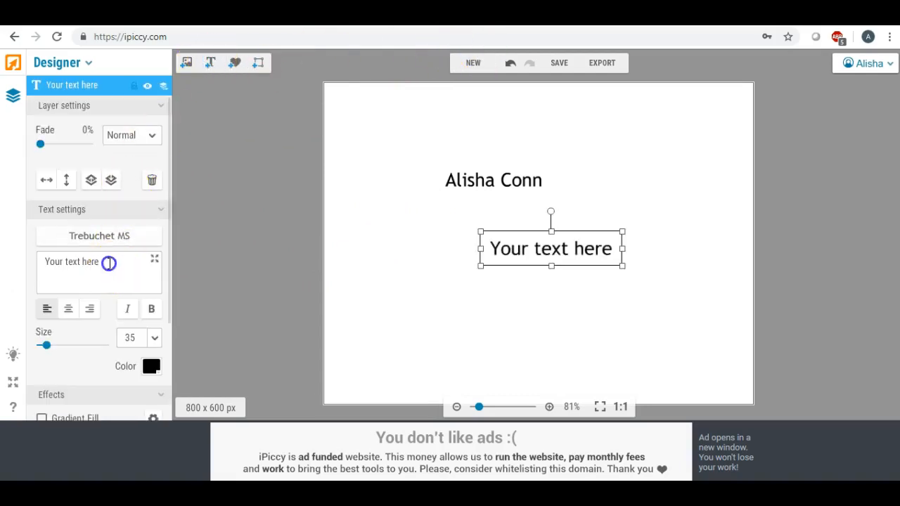
key("ctrl+a")
type("Real Esta")
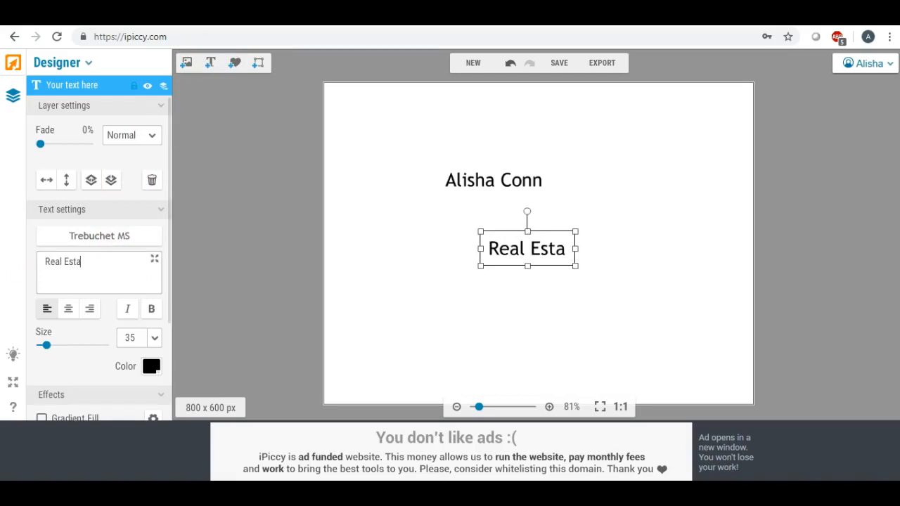
type("te ")
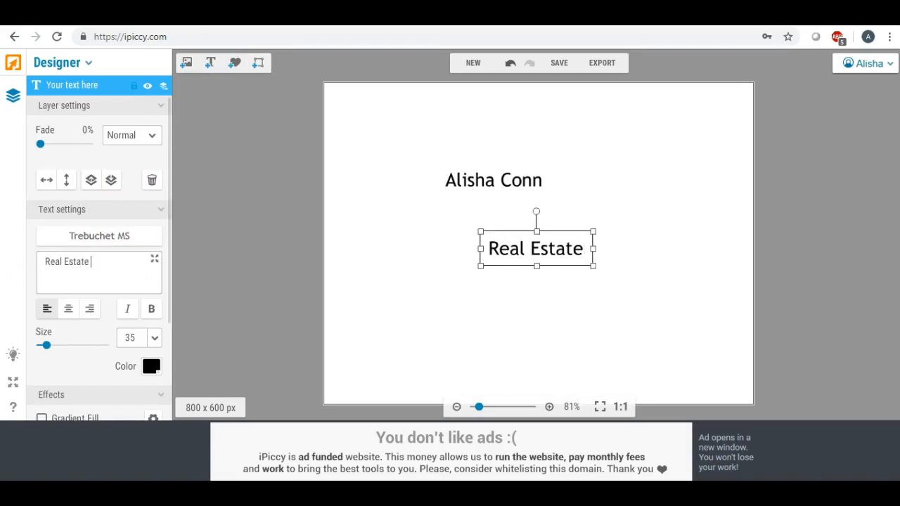
type("Agent")
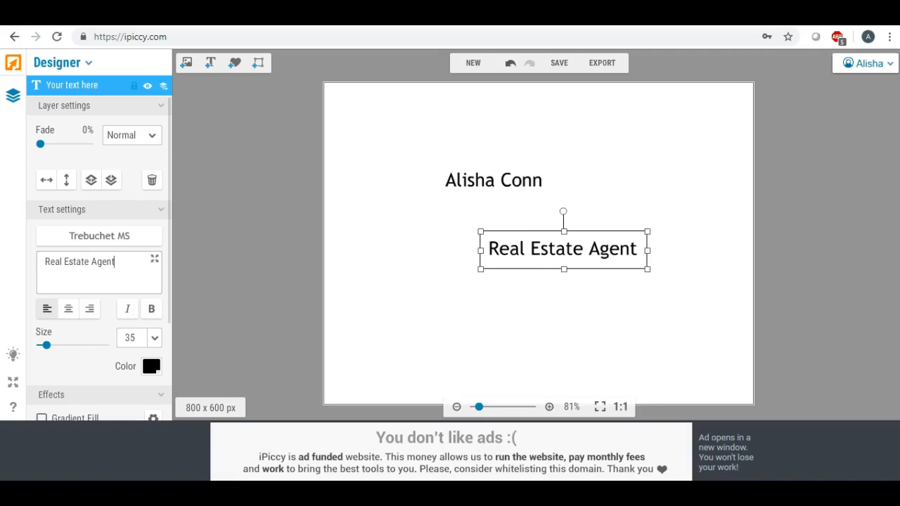
left_click(444, 265)
left_click(462, 184)
Change the name text to a script font from the computer's installed fonts.
left_click(143, 236)
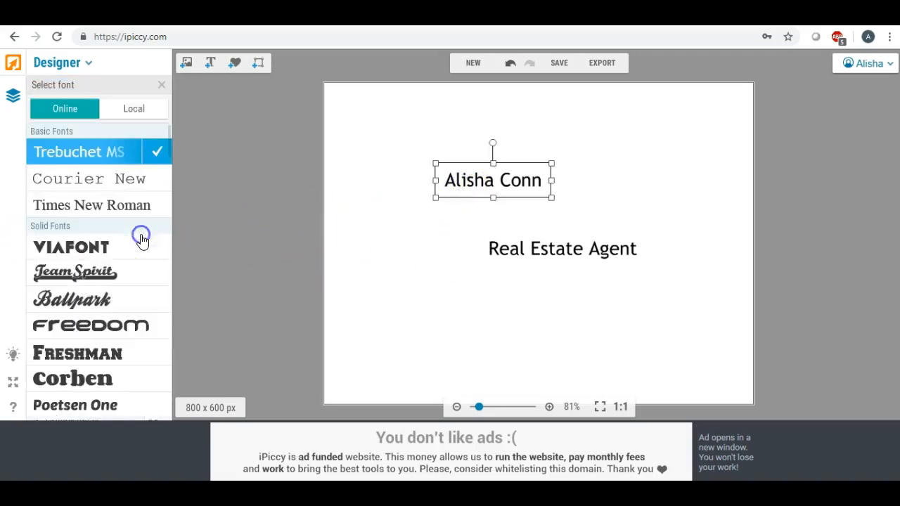
left_click(129, 111)
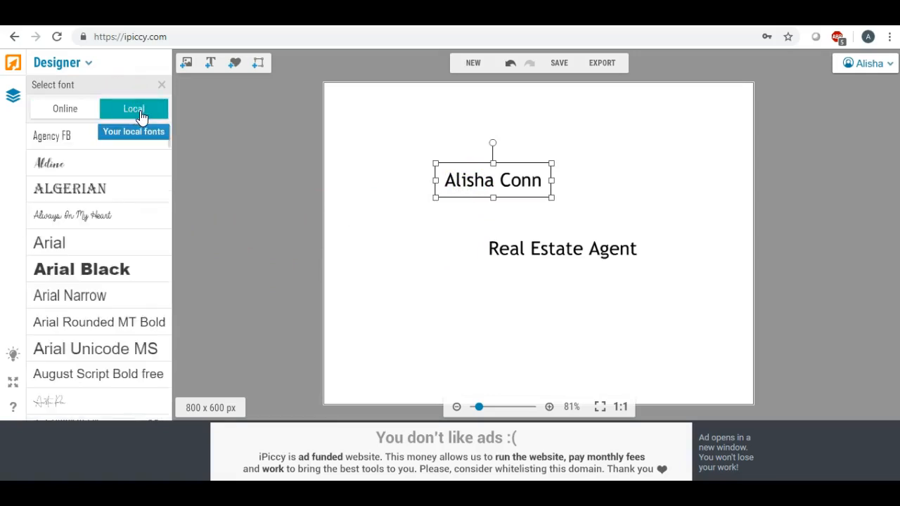
left_click(131, 143)
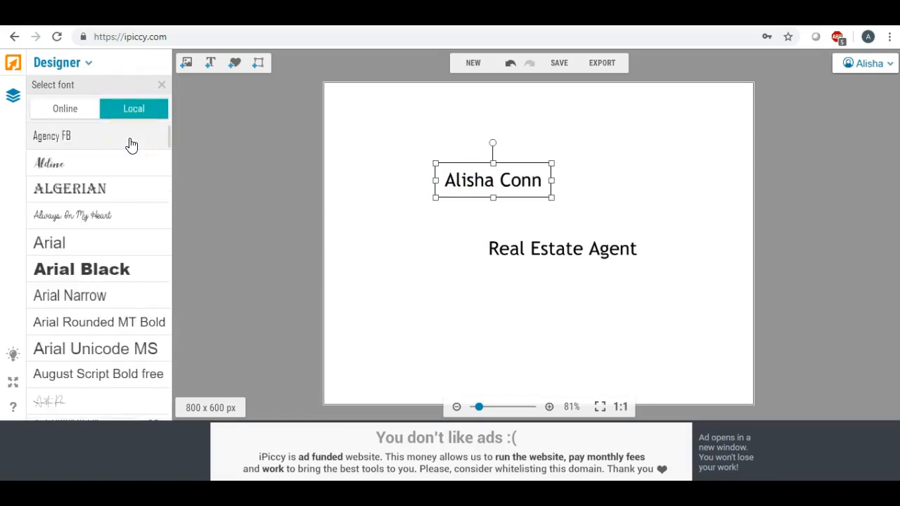
left_click(128, 148)
left_click(133, 112)
left_click(87, 106)
left_click(137, 111)
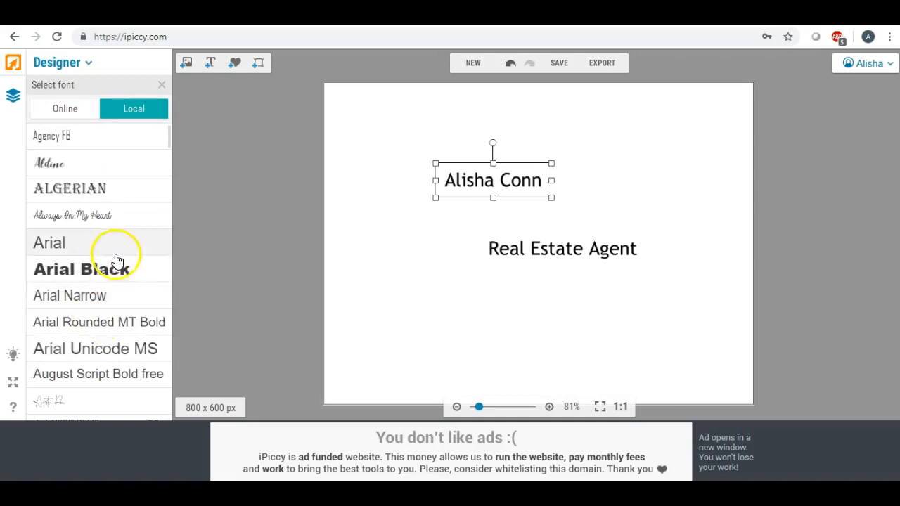
scroll(100, 294, "down", 1)
scroll(100, 294, "down", 2)
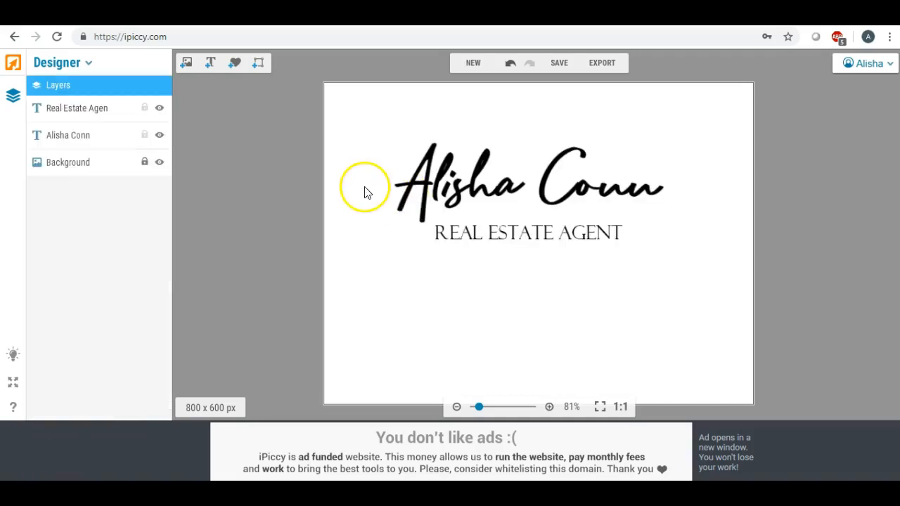
Nudge the REAL ESTATE AGENT text until it sits centred beneath the name.
left_click_drag(469, 234, 467, 229)
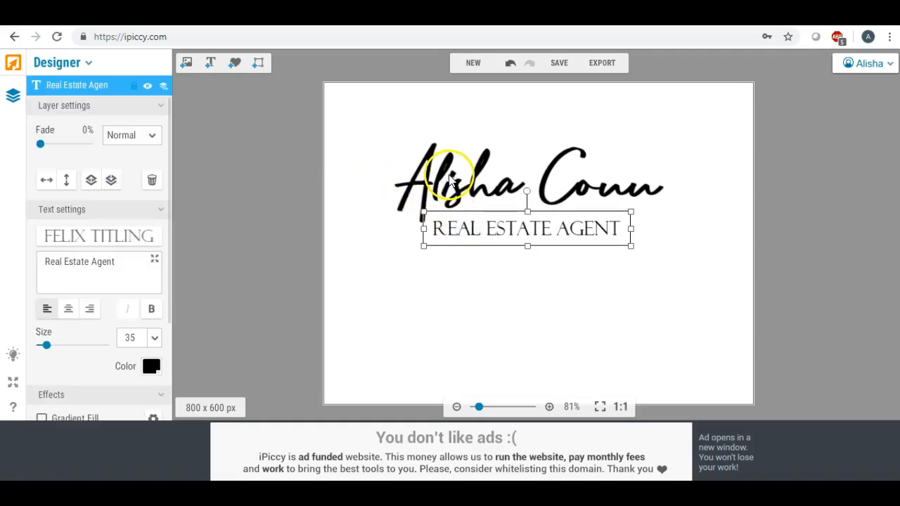
left_click(441, 183)
left_click(513, 235)
left_click_drag(513, 232, 519, 228)
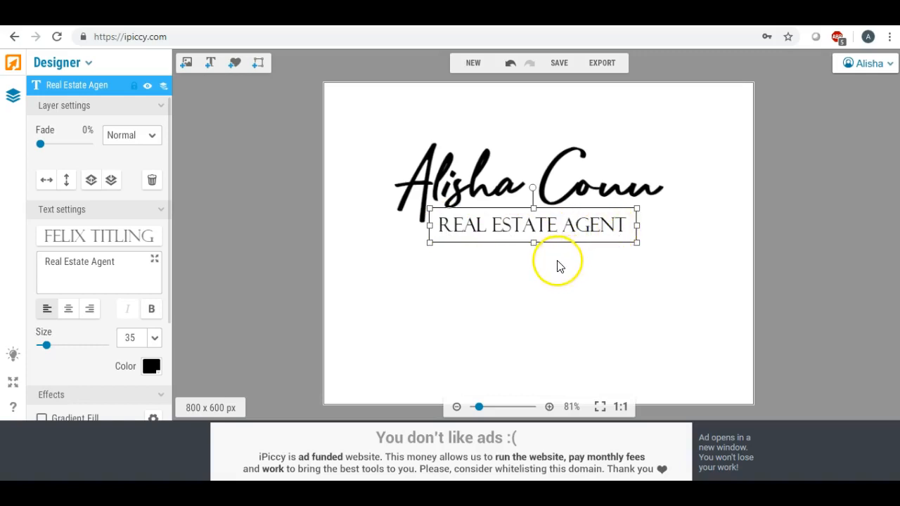
left_click_drag(521, 229, 528, 239)
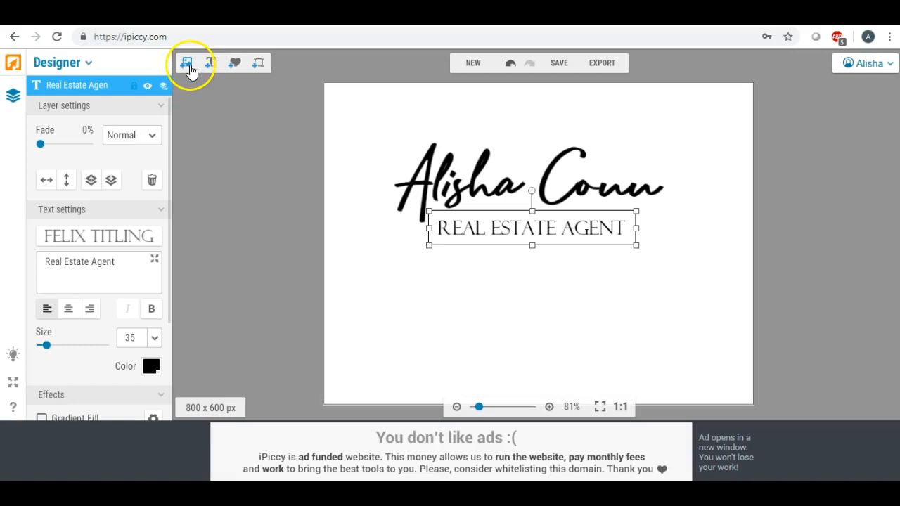
Place the uploaded copper texture image and stretch it to cover the lettering.
left_click(334, 160)
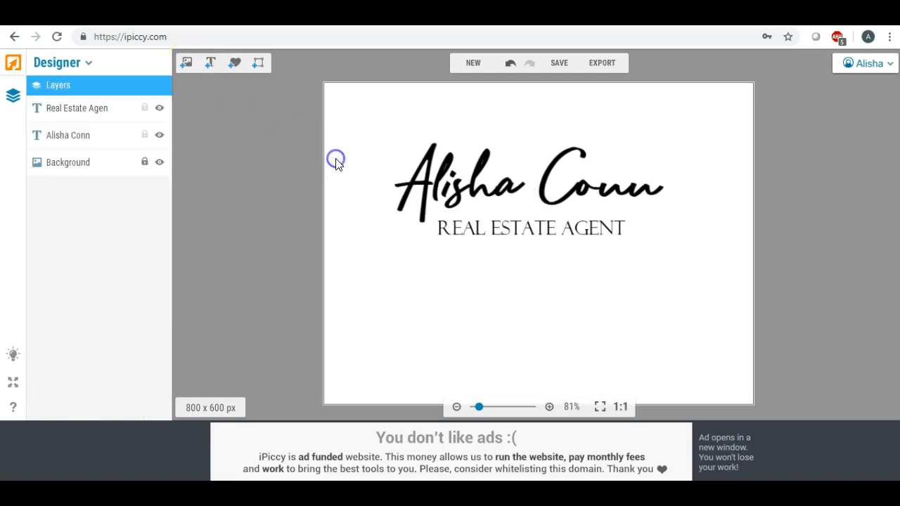
left_click(188, 64)
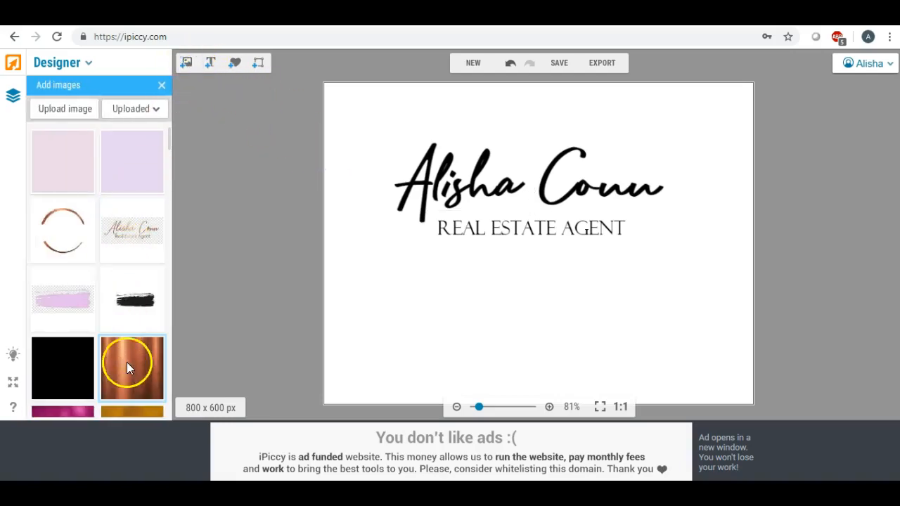
left_click_drag(142, 364, 706, 179)
left_click(446, 200)
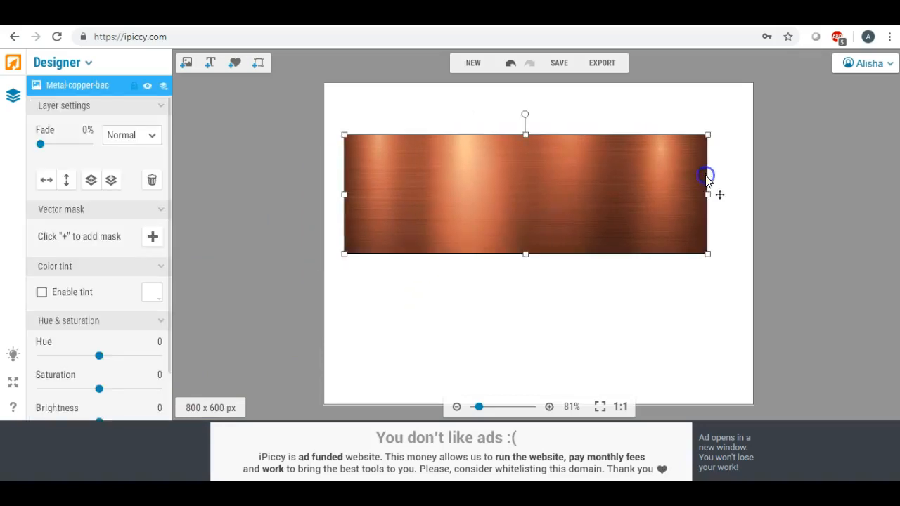
left_click_drag(525, 134, 524, 93)
left_click_drag(525, 259, 530, 393)
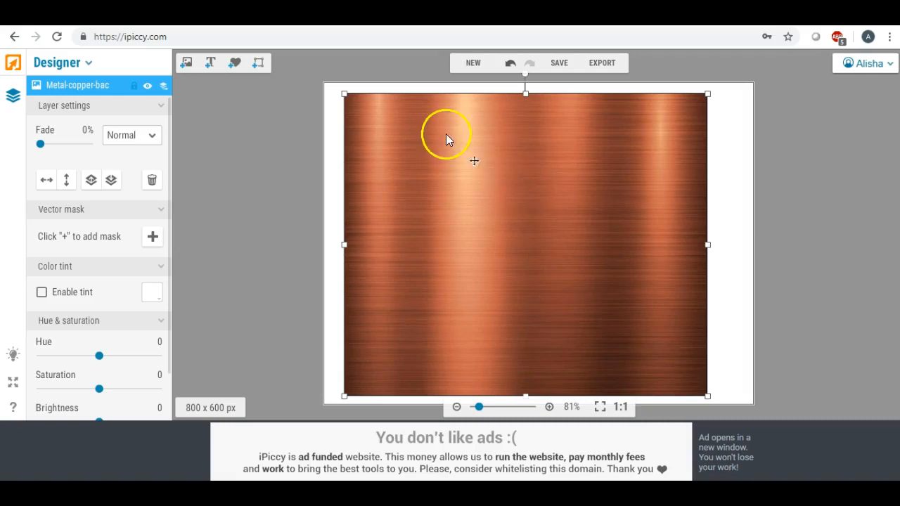
mouse_move(553, 219)
left_mouse_down()
mouse_move(553, 128)
mouse_move(557, 204)
left_mouse_up()
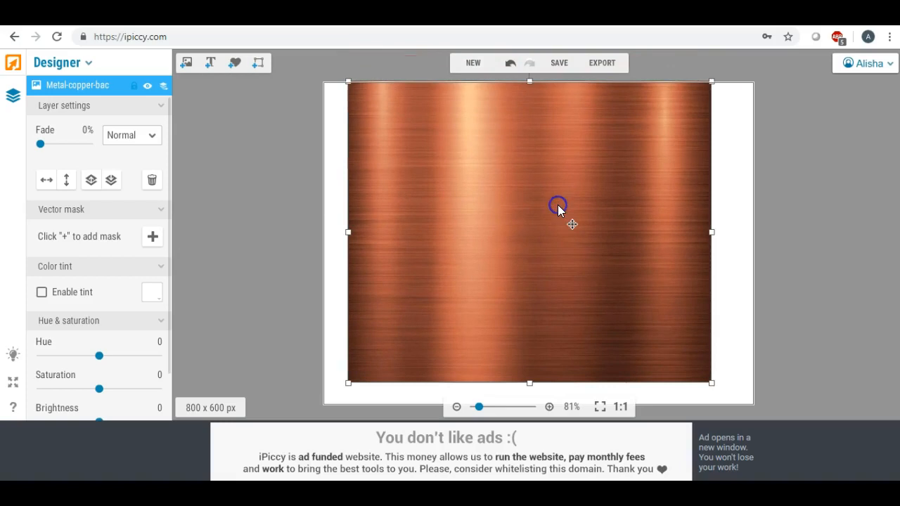
Set the copper layer's blend mode to Lighten and align it over the text.
left_click(156, 134)
left_click(147, 124)
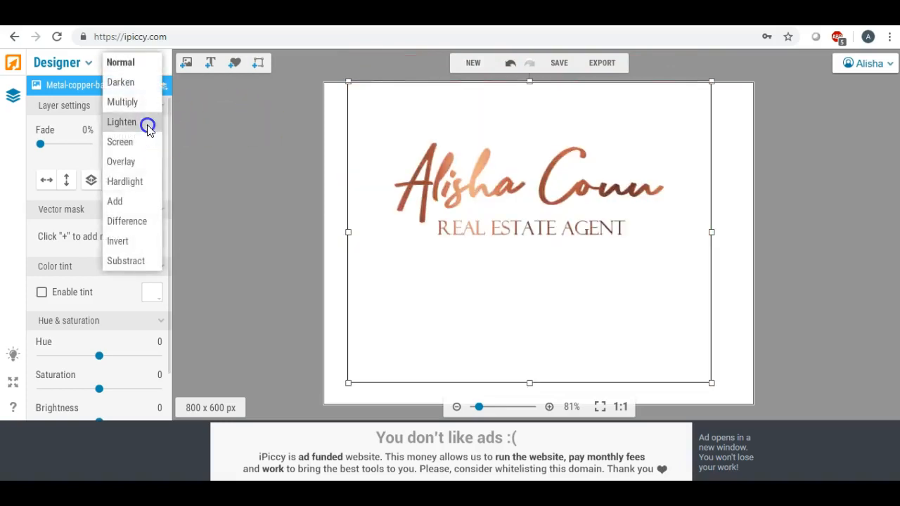
left_click_drag(518, 268, 538, 270)
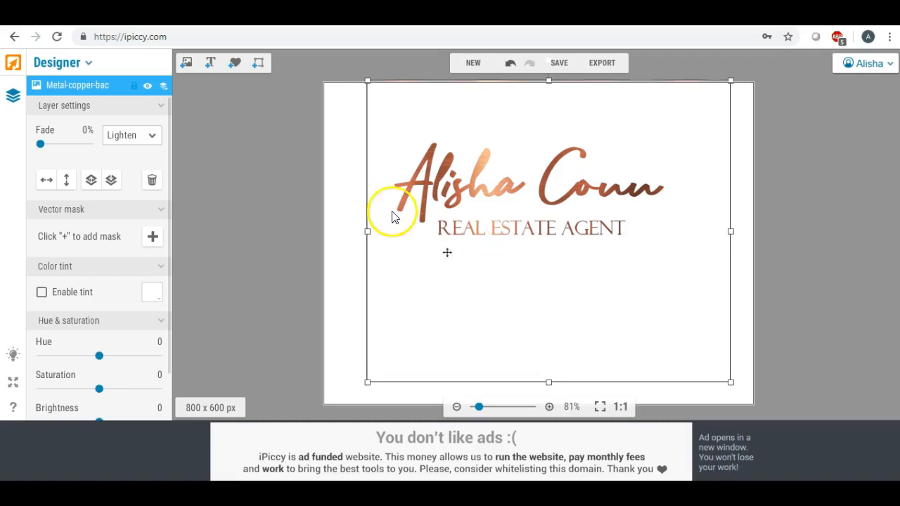
left_click(342, 207)
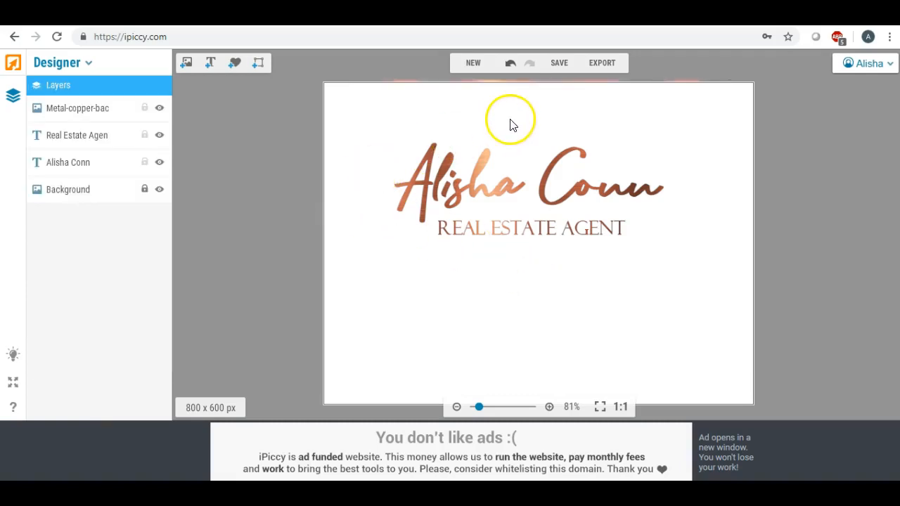
Export the design to the photo editor and crop it to 567 x 261 px around the logo.
left_click(599, 64)
left_click(540, 276)
left_click(87, 149)
left_click_drag(488, 230, 457, 201)
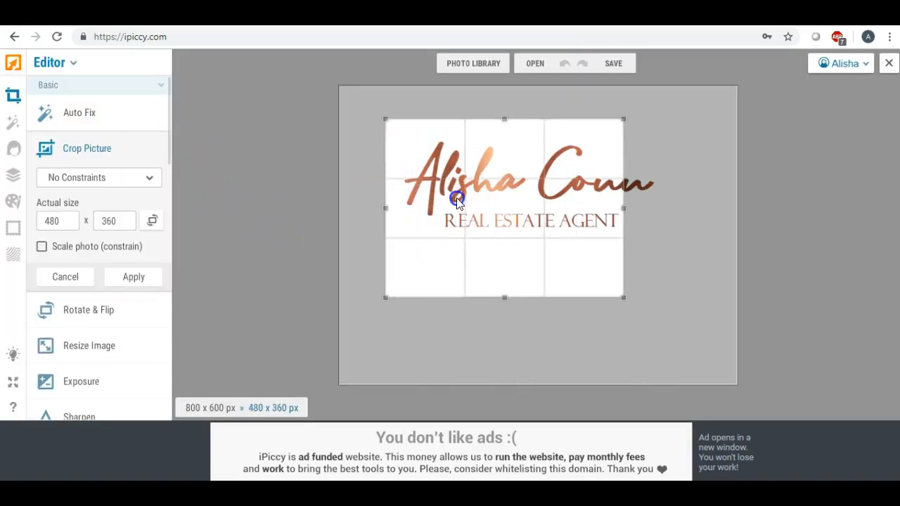
left_click_drag(503, 297, 500, 246)
left_click_drag(625, 184, 669, 189)
left_click_drag(546, 201, 549, 203)
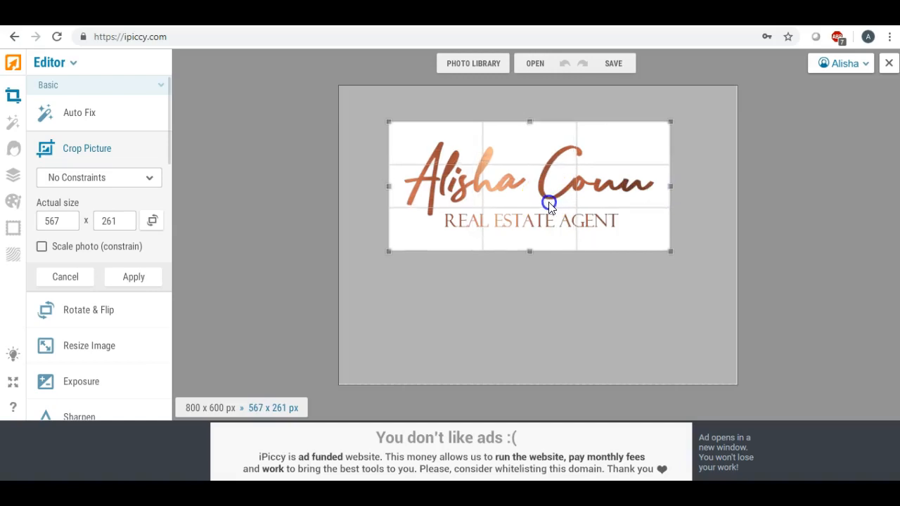
left_click(156, 277)
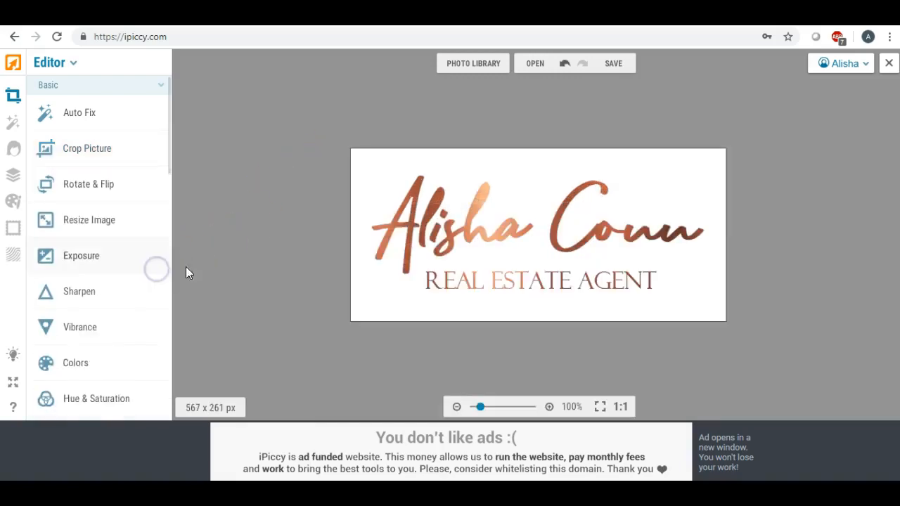
Save the cropped image to the Desktop as the JPG 'bbcard'.
left_click(612, 70)
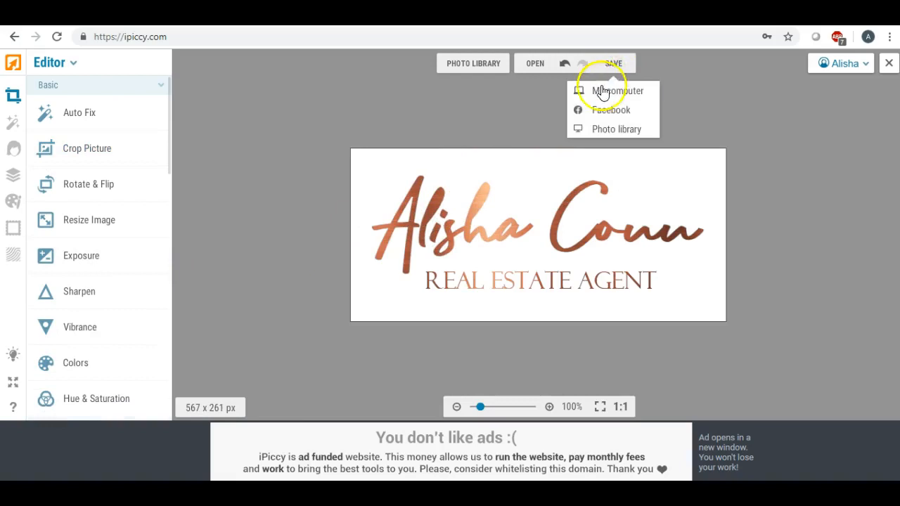
left_click(601, 92)
left_click_drag(476, 205, 378, 204)
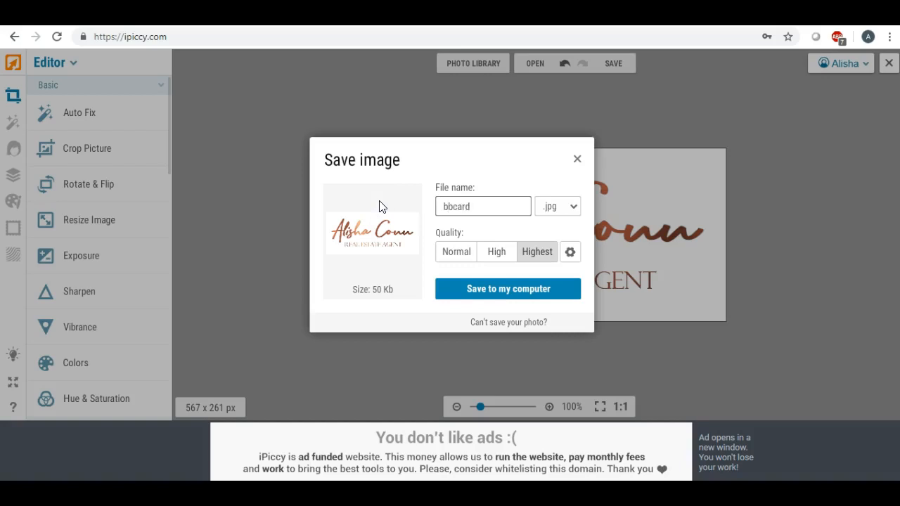
left_click(492, 287)
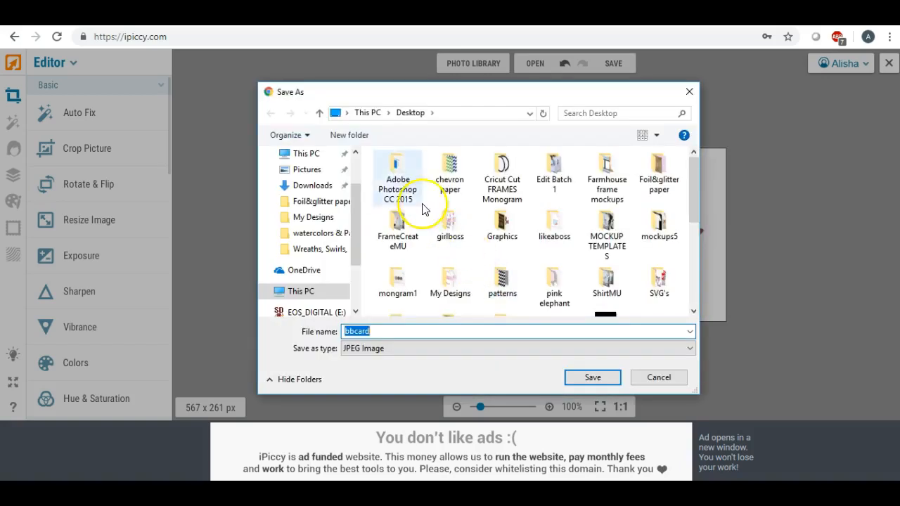
scroll(355, 186, "up", 2)
left_click(309, 182)
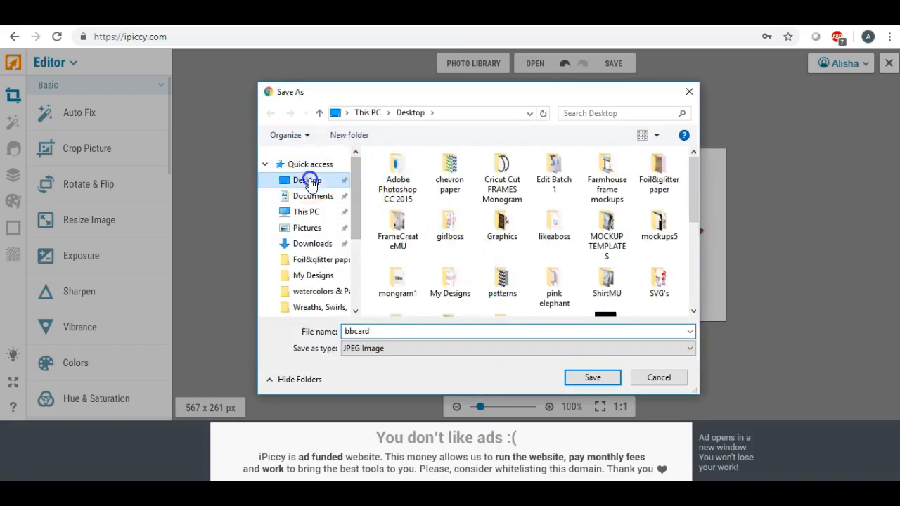
left_click(579, 378)
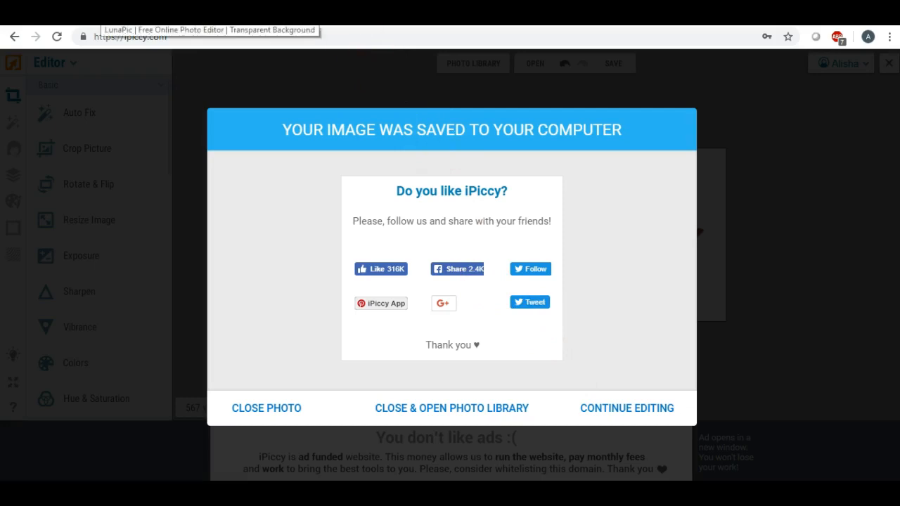
Upload bbcard from the Desktop into LunaPic's Transparent Background tool.
left_click(106, 14)
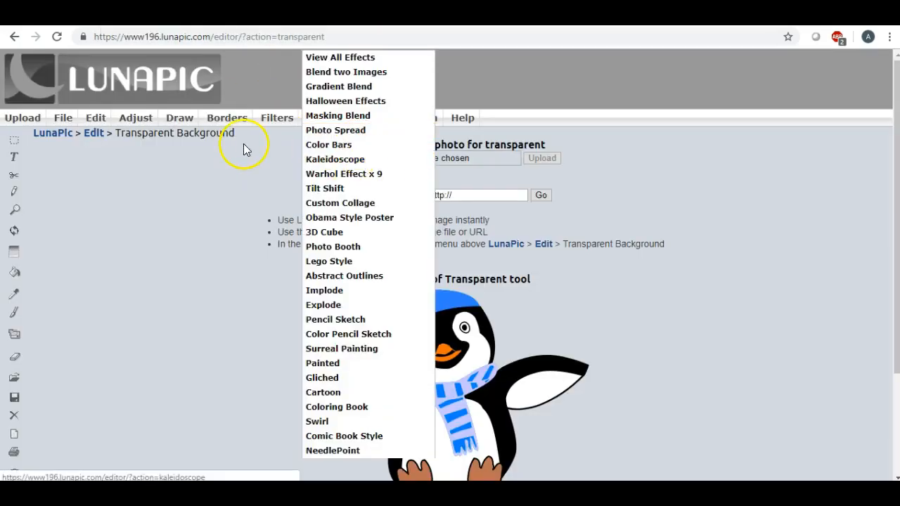
left_click(381, 157)
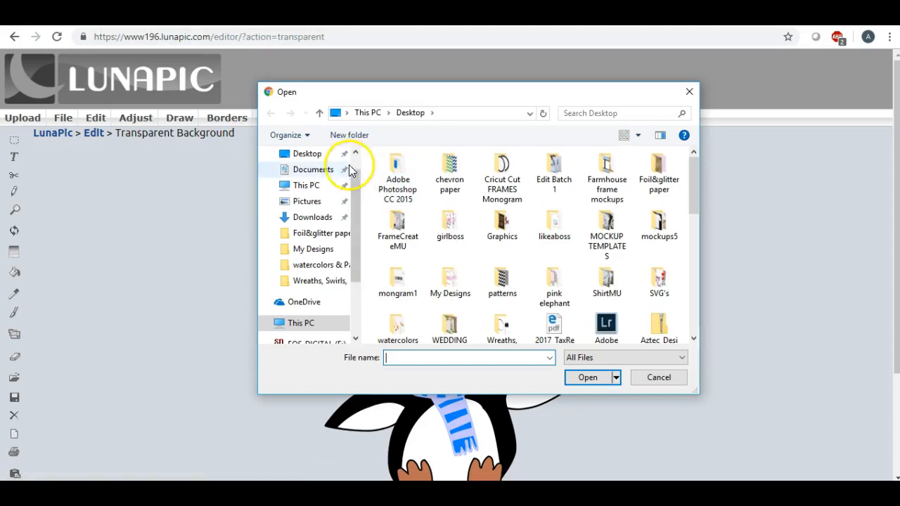
left_click(314, 154)
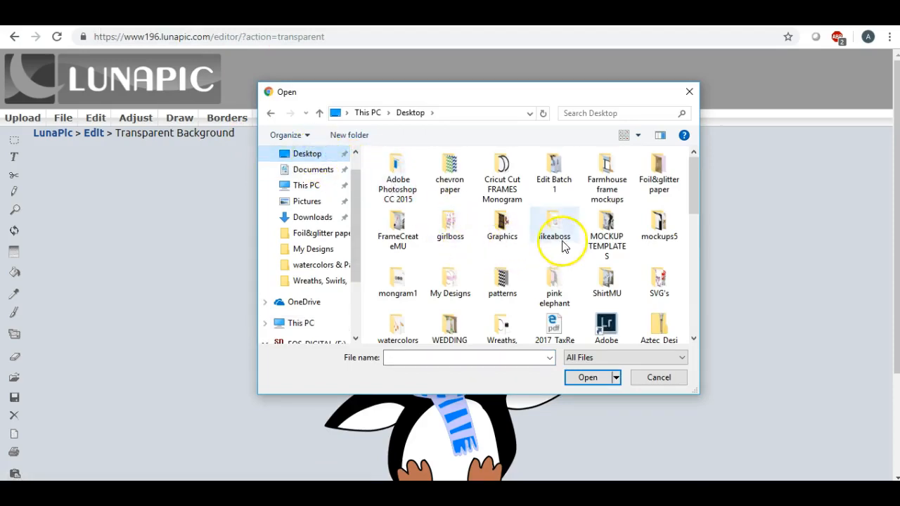
scroll(551, 231, "down", 1)
scroll(541, 226, "down", 4)
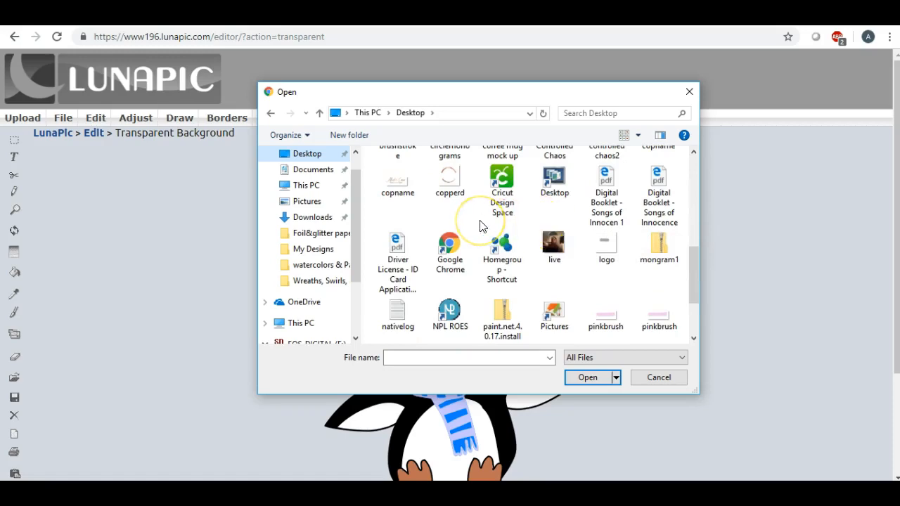
scroll(481, 226, "up", 2)
scroll(480, 225, "up", 2)
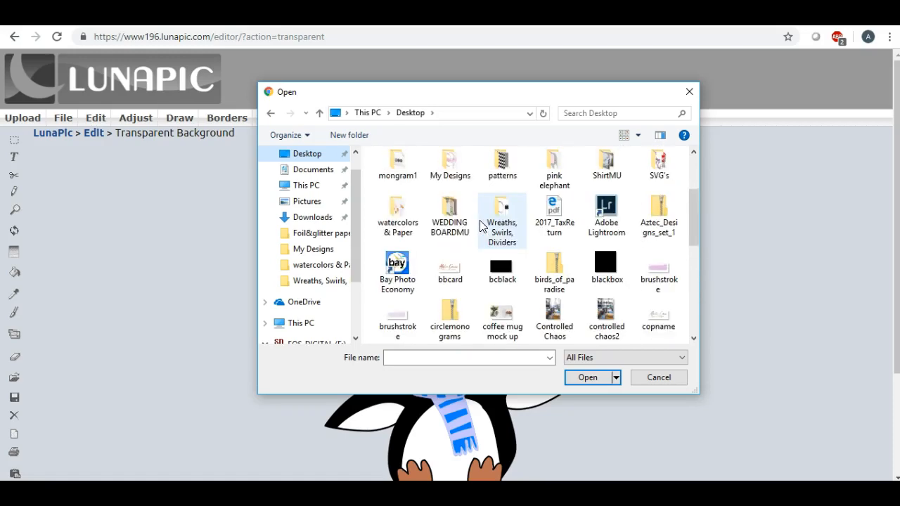
double_click(450, 267)
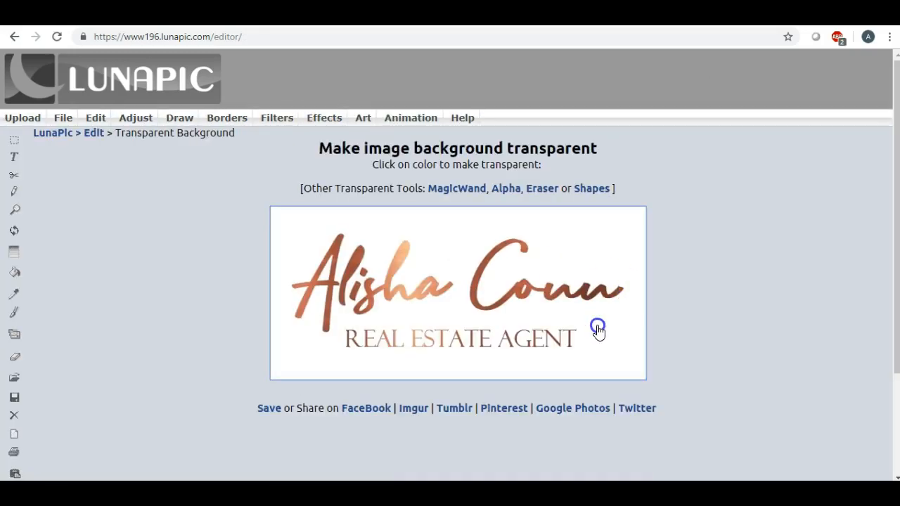
Make the white area transparent, leaving only the copper lettering.
left_click(598, 330)
scroll(597, 331, "down", 3)
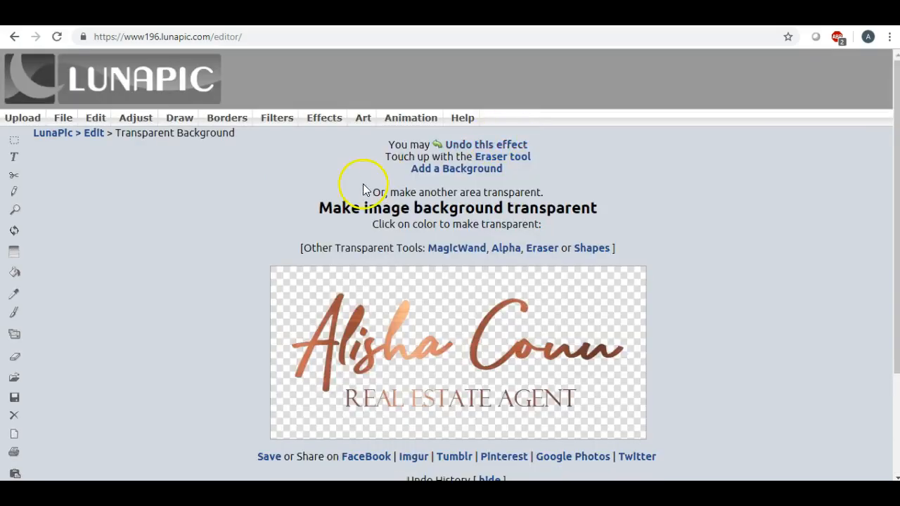
scroll(281, 227, "down", 1)
scroll(277, 224, "up", 1)
Download the transparent copper logo as a PNG via File > Save Image and open it.
mouse_move(71, 116)
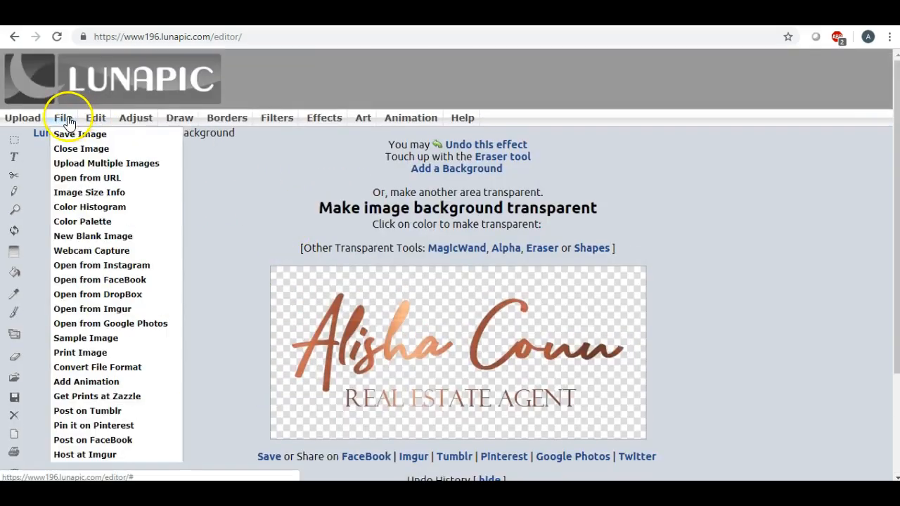
left_click(68, 139)
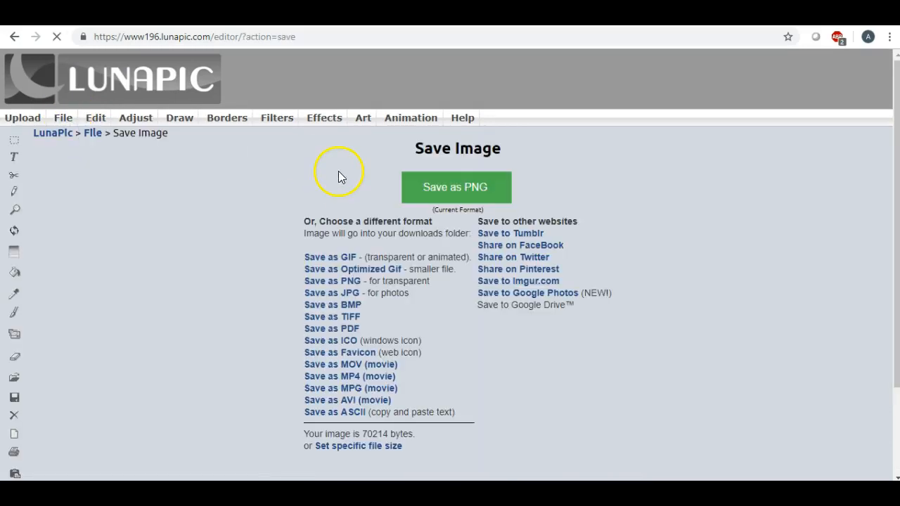
left_click(449, 192)
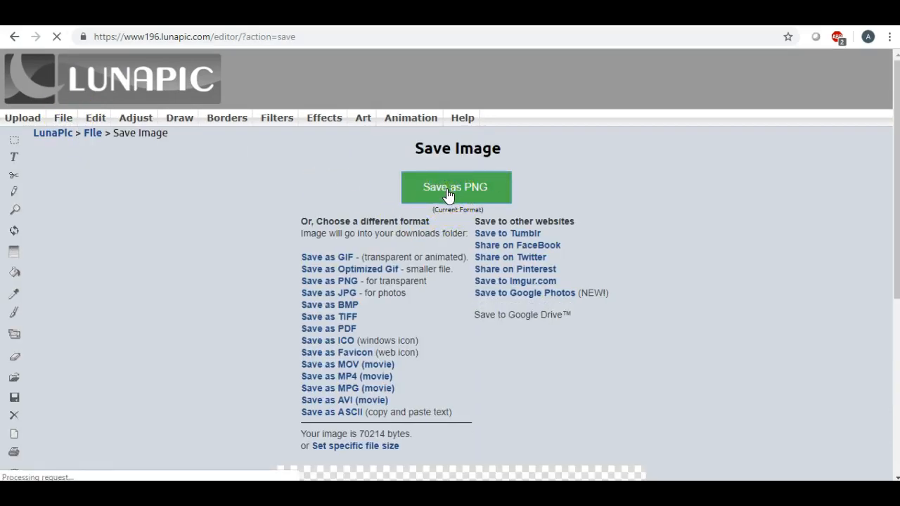
left_click(440, 191)
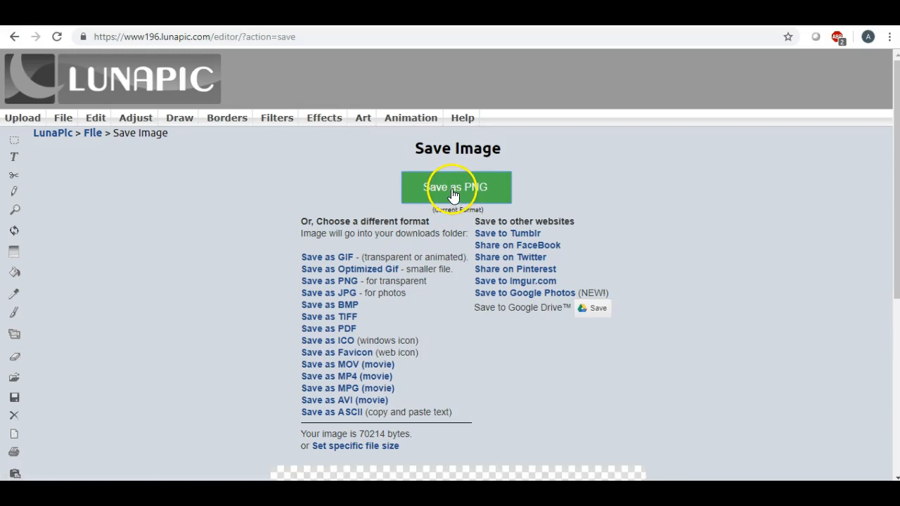
left_click(47, 469)
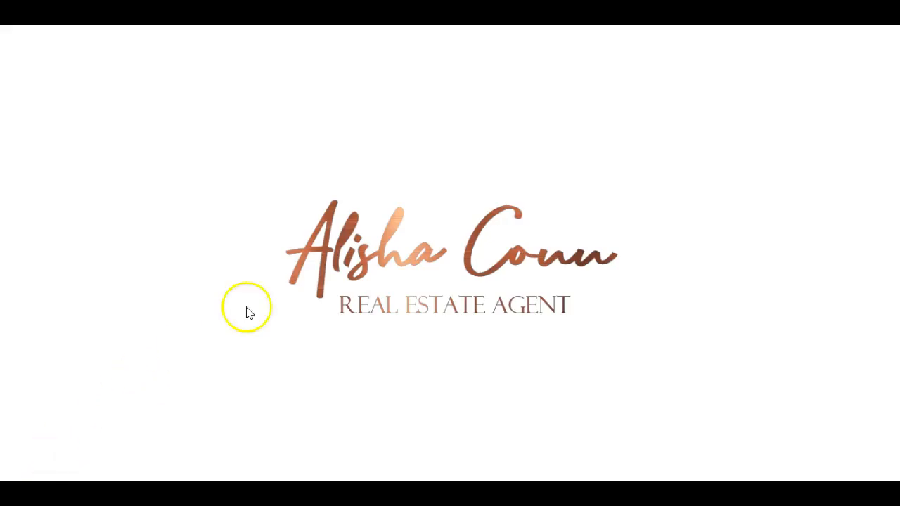
Save a copy of the copper logo to the Desktop as bbcard.png.
left_click(885, 40)
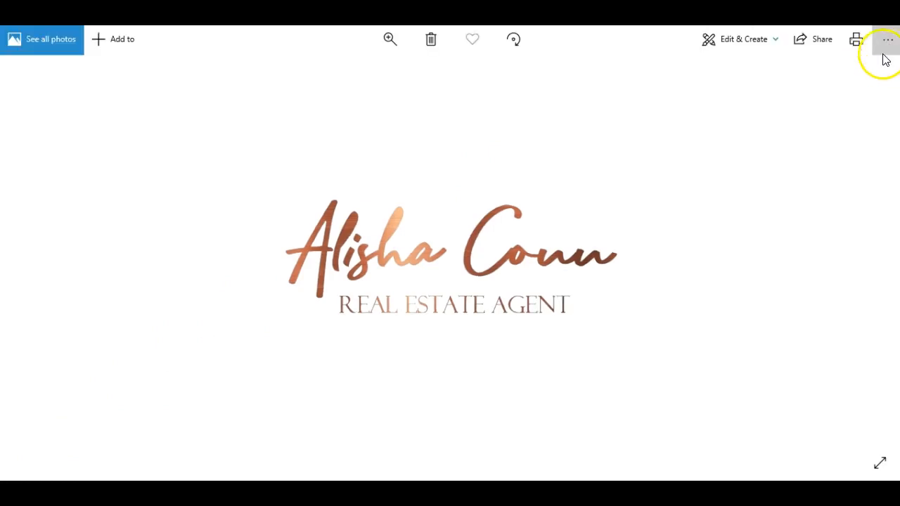
left_click(850, 91)
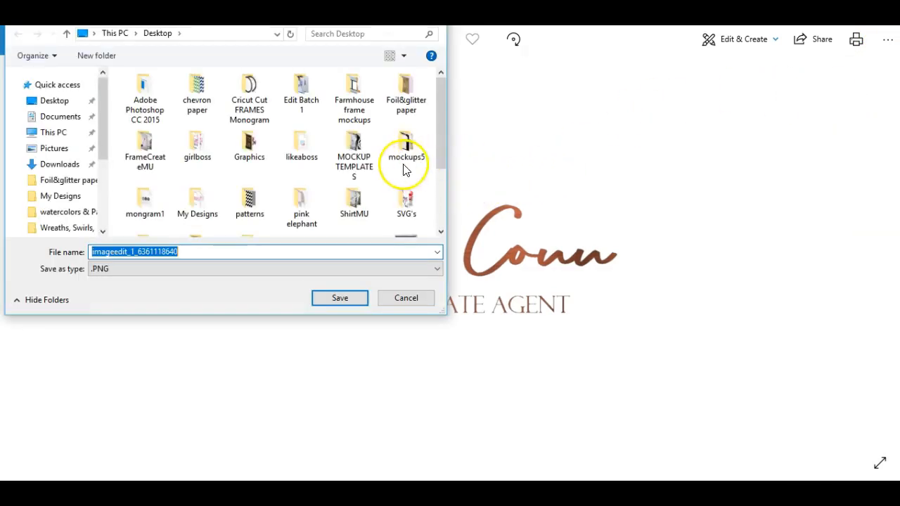
key("BackSpace")
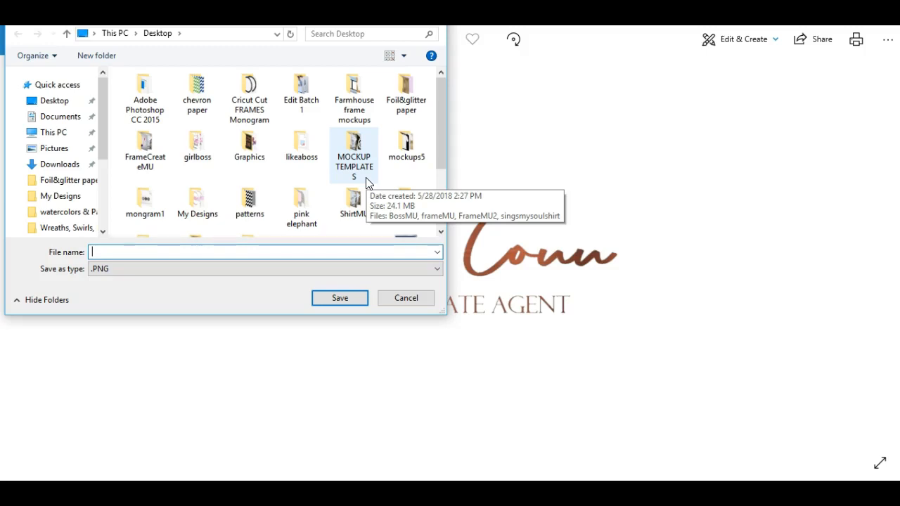
type("b")
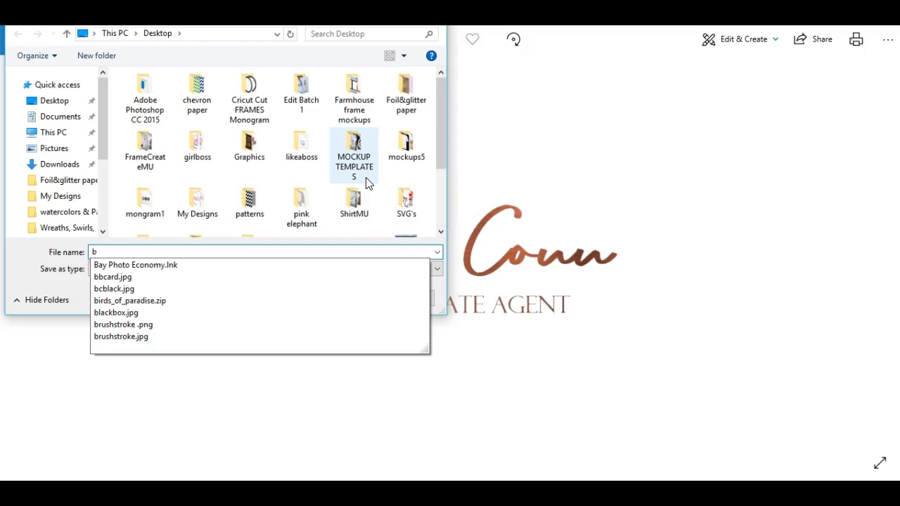
left_click(126, 276)
left_click(142, 250)
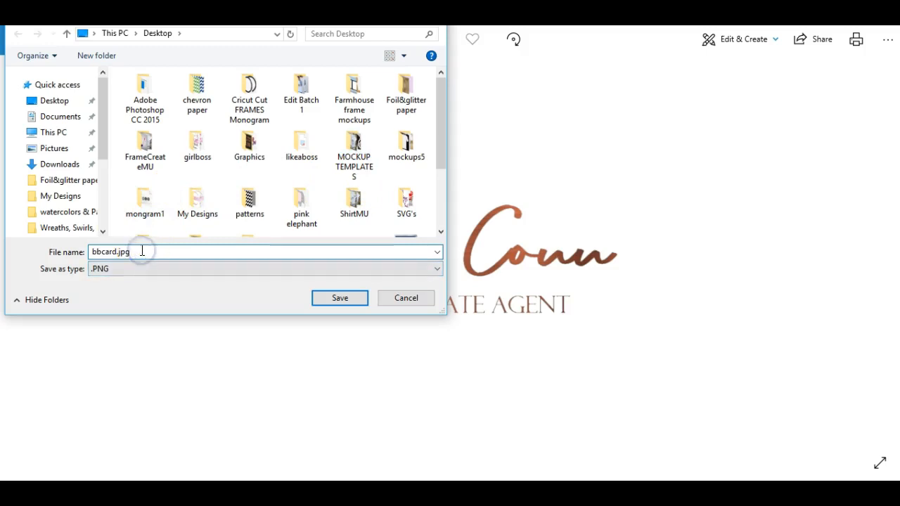
key("BackSpace")
key("BackSpace")
key("BackSpace")
key("BackSpace")
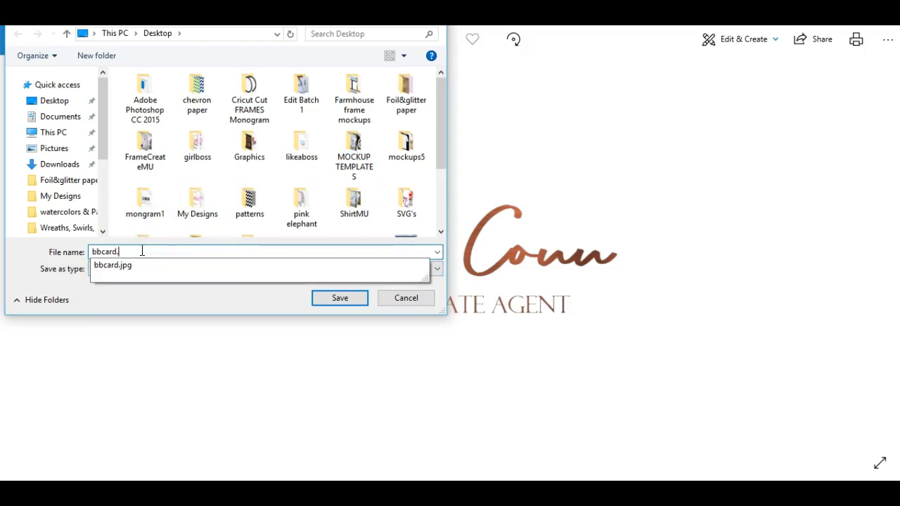
left_click(161, 253)
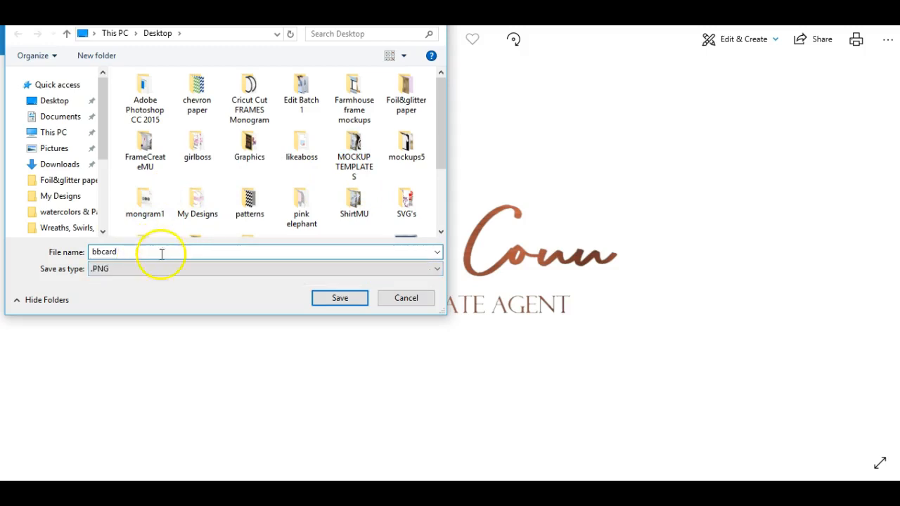
left_click(337, 297)
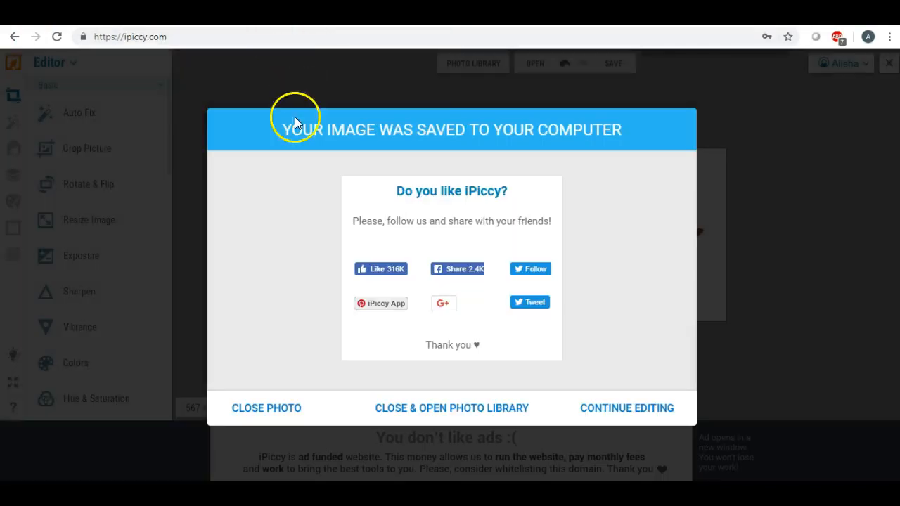
Load bcblack and bbcard from the Desktop into the image library, then edit bcblack.
left_click(266, 411)
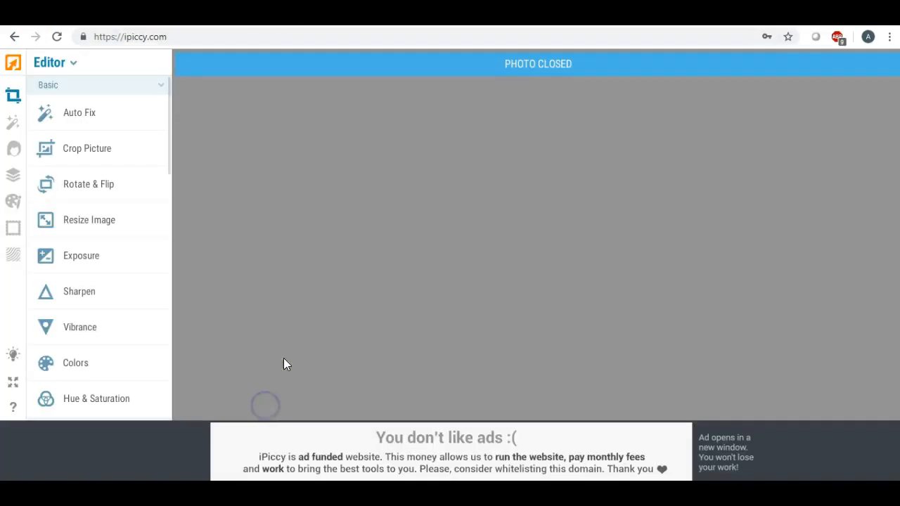
left_click(460, 68)
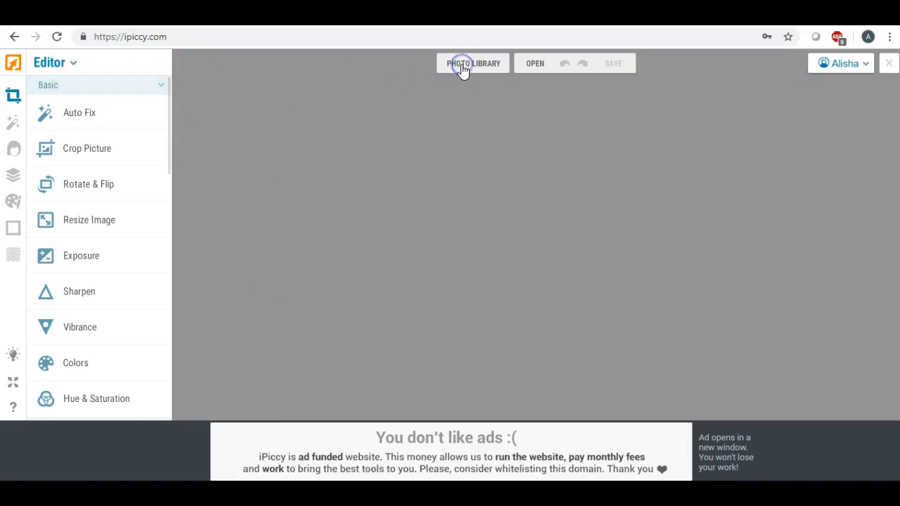
left_click(134, 109)
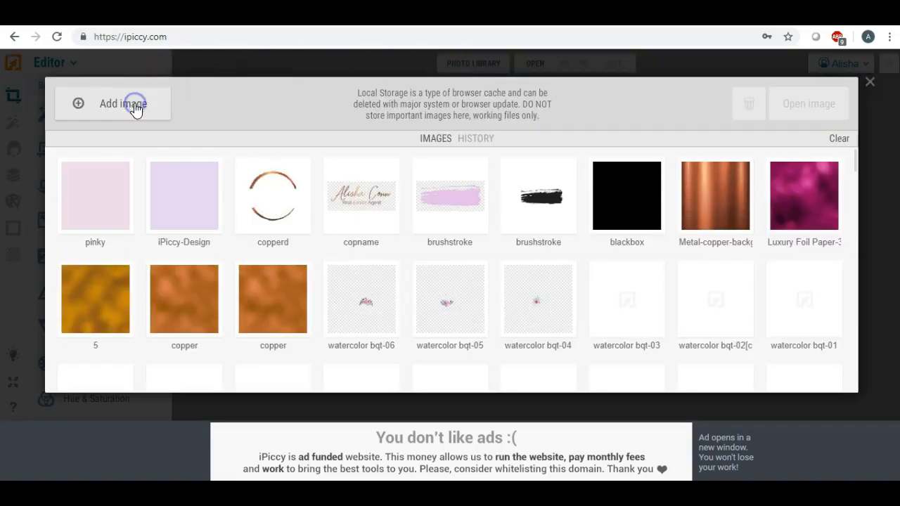
left_click(317, 154)
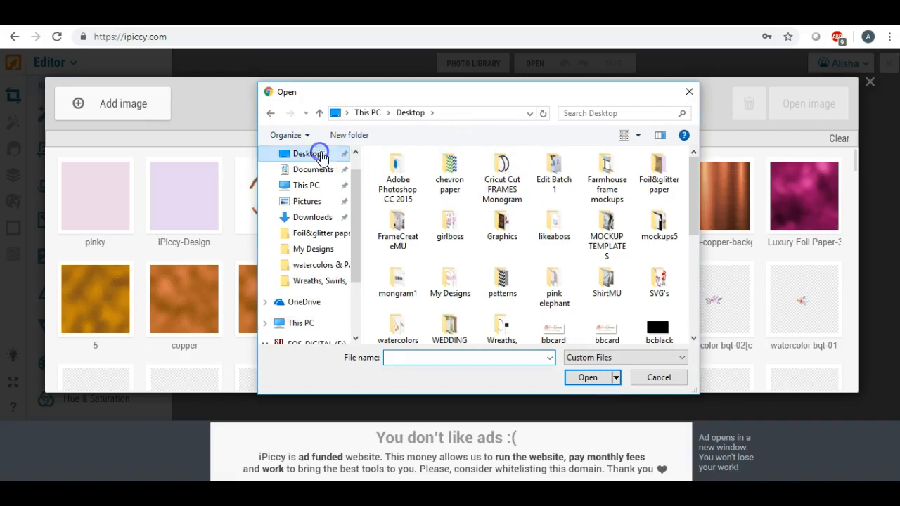
left_click_drag(688, 187, 681, 223)
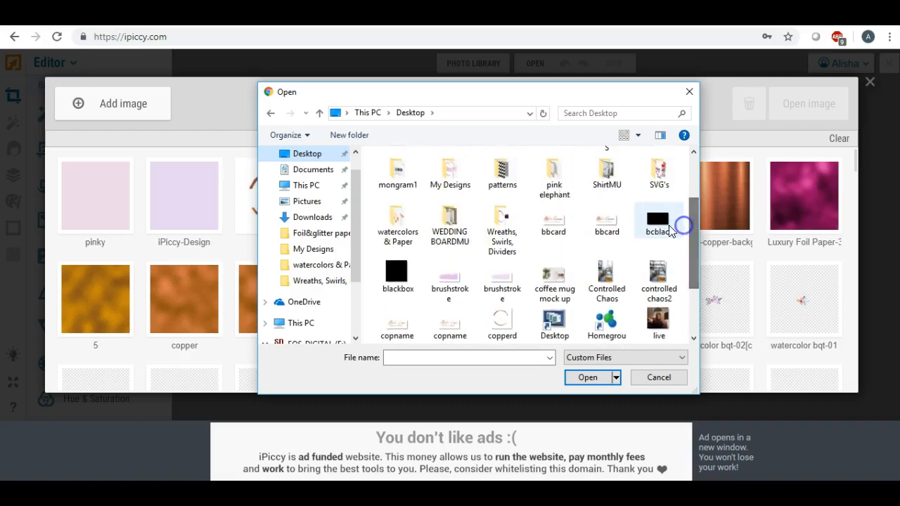
left_click(668, 226)
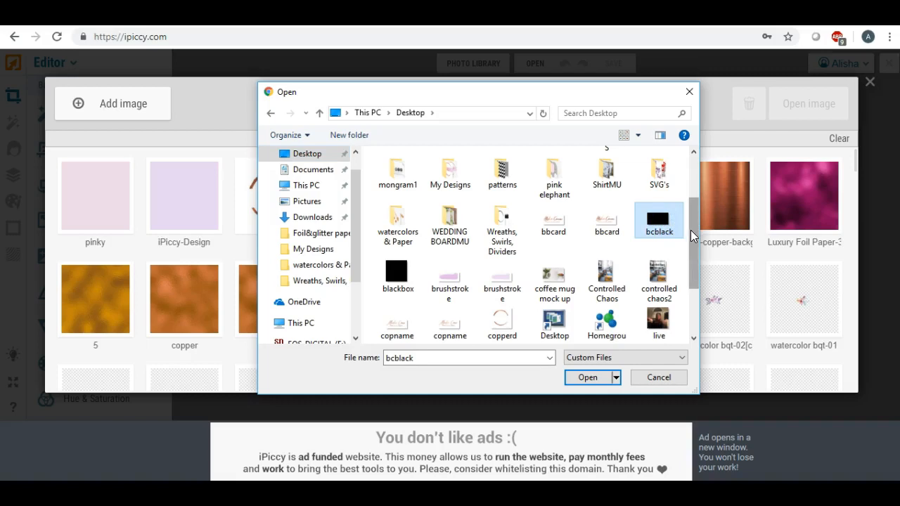
left_click_drag(690, 229, 691, 240)
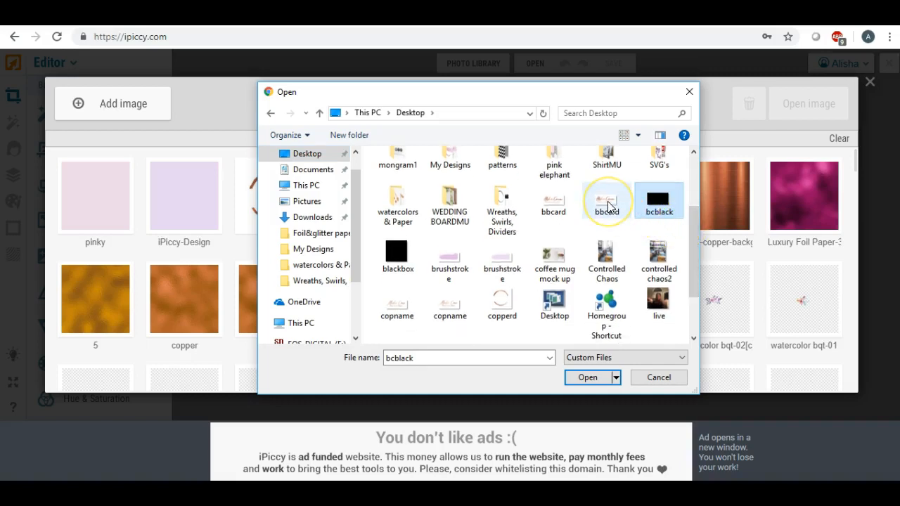
left_click(557, 209, "ctrl")
left_click(586, 376)
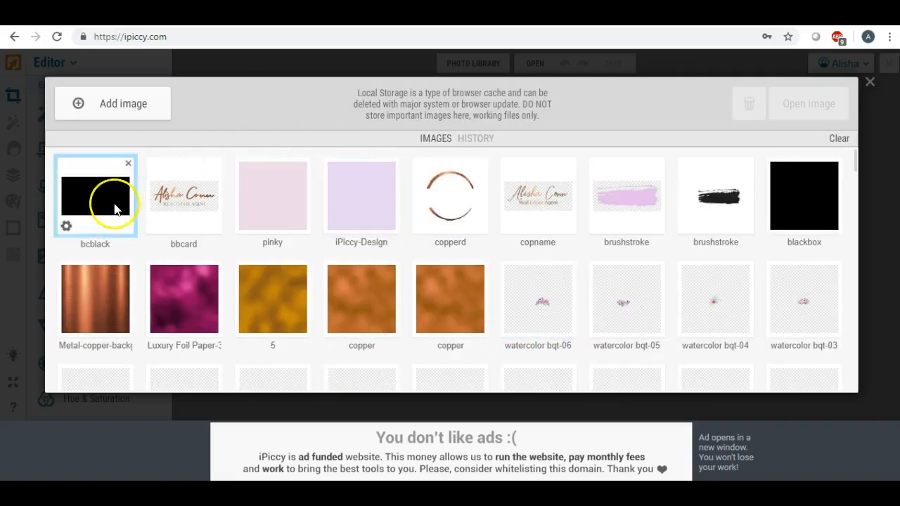
left_click(66, 225)
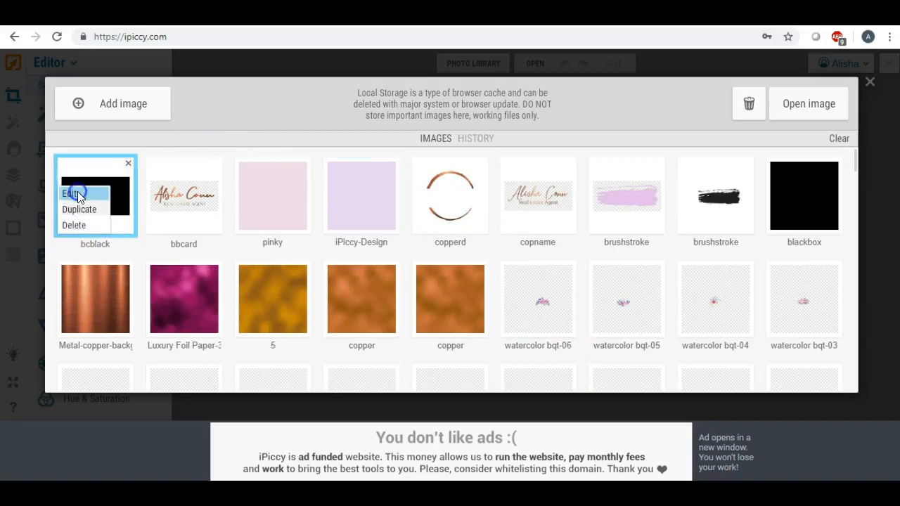
left_click(73, 194)
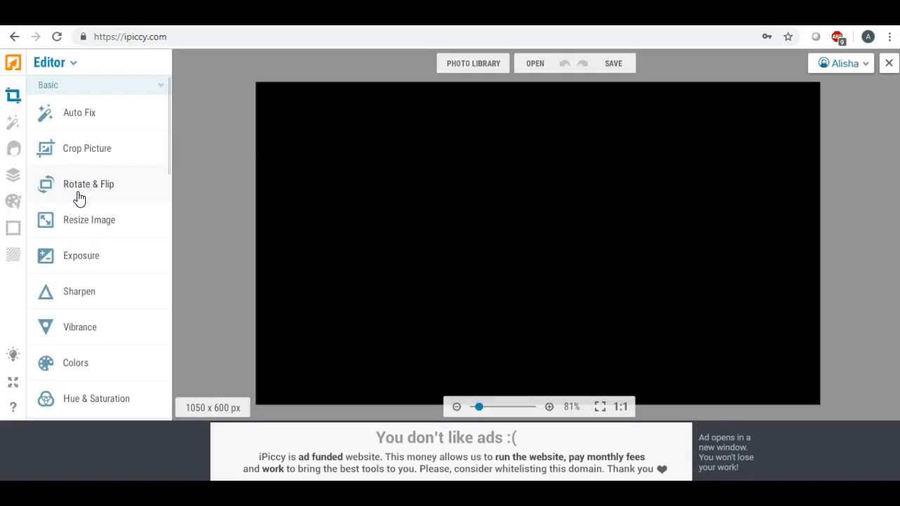
Add the bbcard logo as a new layer on the black canvas.
left_click(479, 407)
left_click_drag(479, 409, 477, 409)
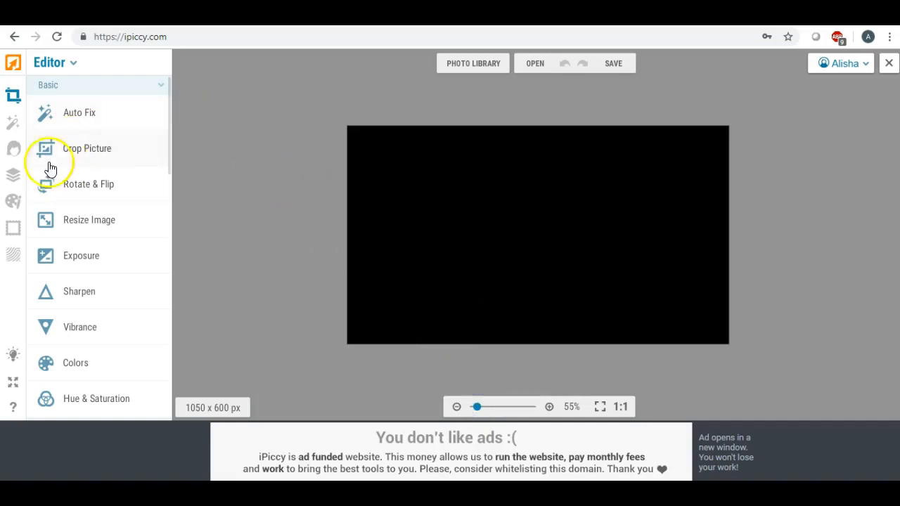
left_click(13, 175)
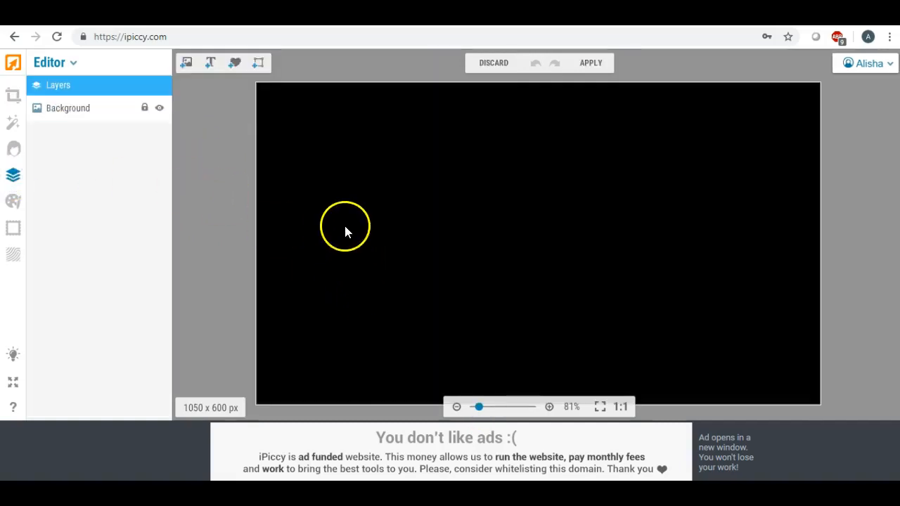
left_click_drag(477, 408, 477, 409)
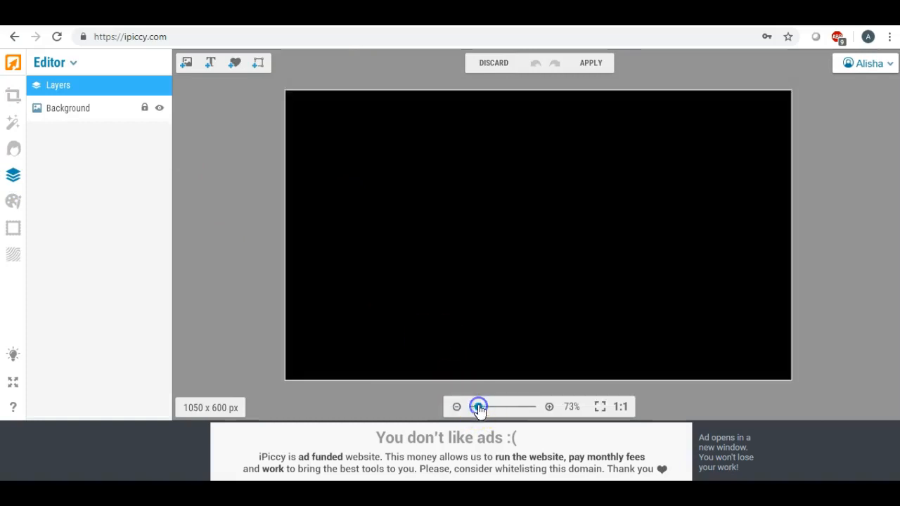
left_click(186, 62)
left_click_drag(120, 161, 444, 201)
Enlarge the bbcard logo layer and move it to the centre of the card.
left_click_drag(502, 226, 730, 321)
left_click_drag(597, 250, 565, 218)
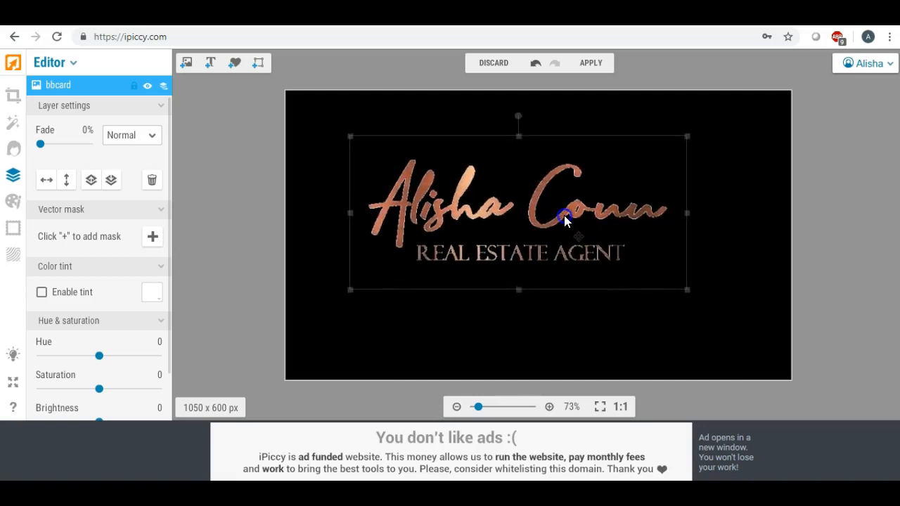
left_click_drag(684, 285, 749, 343)
left_click_drag(598, 237, 592, 245)
left_click(520, 239)
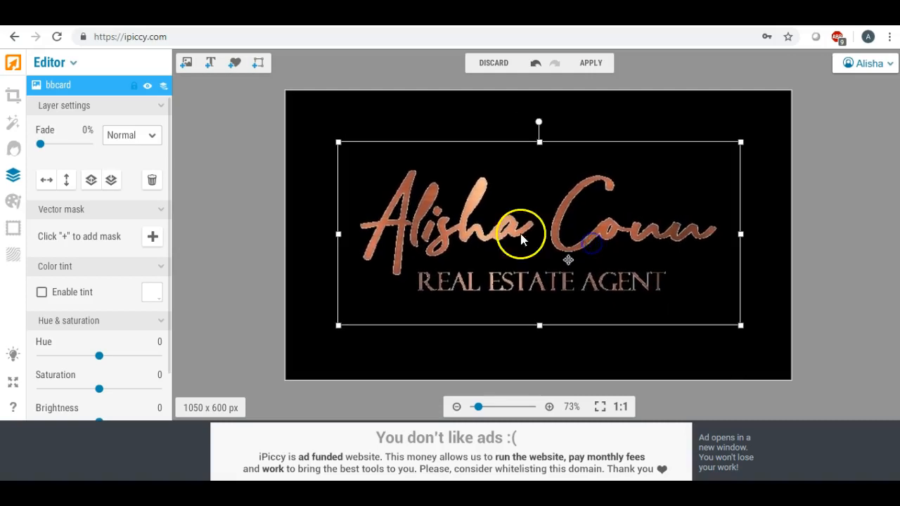
left_click(262, 194)
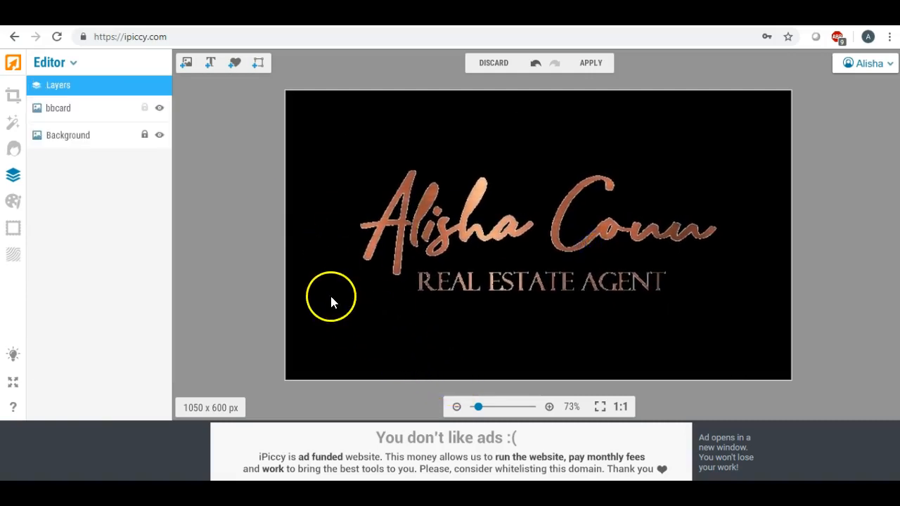
Nudge the bbcard logo up and slightly right and stretch it a little taller.
left_click_drag(467, 219, 467, 210)
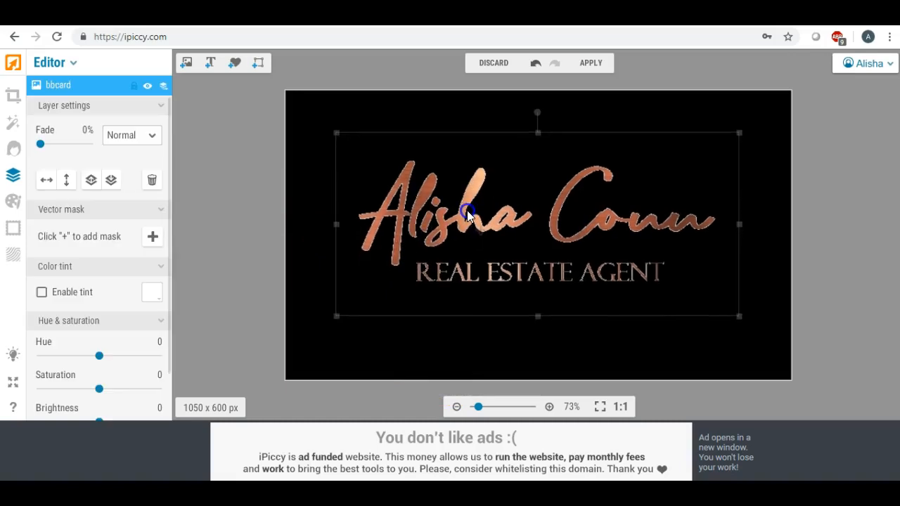
left_click_drag(538, 316, 538, 338)
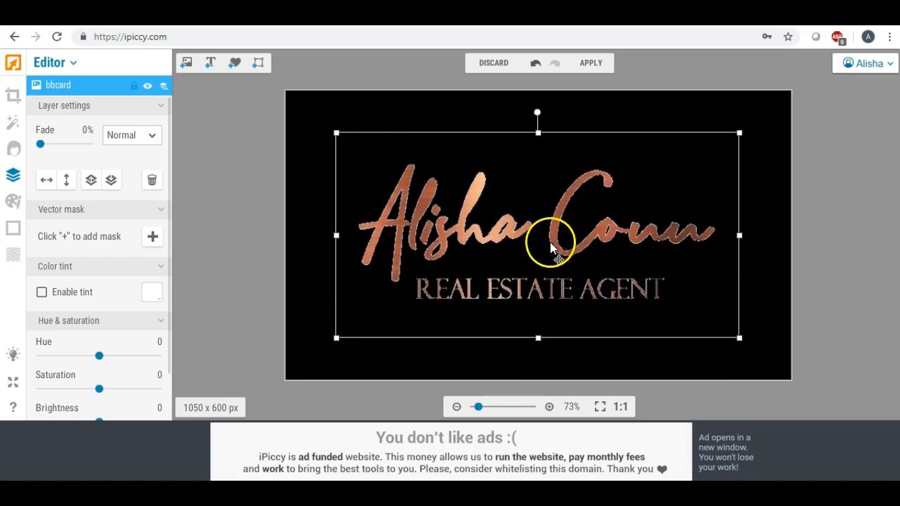
left_click_drag(517, 301, 519, 298)
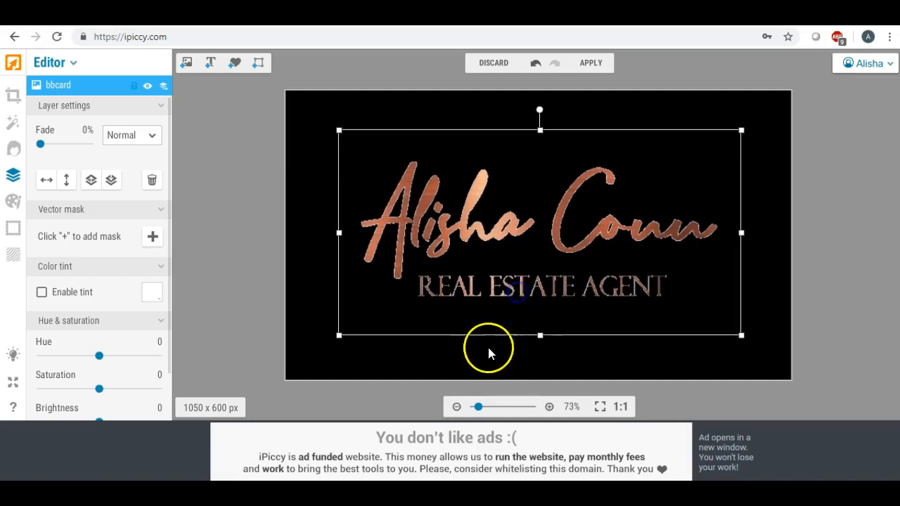
left_click(263, 250)
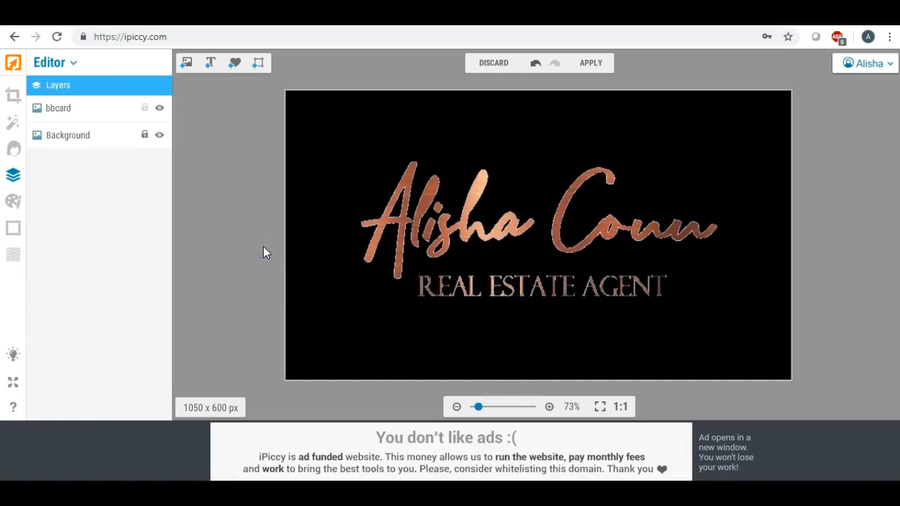
left_click_drag(419, 210, 418, 208)
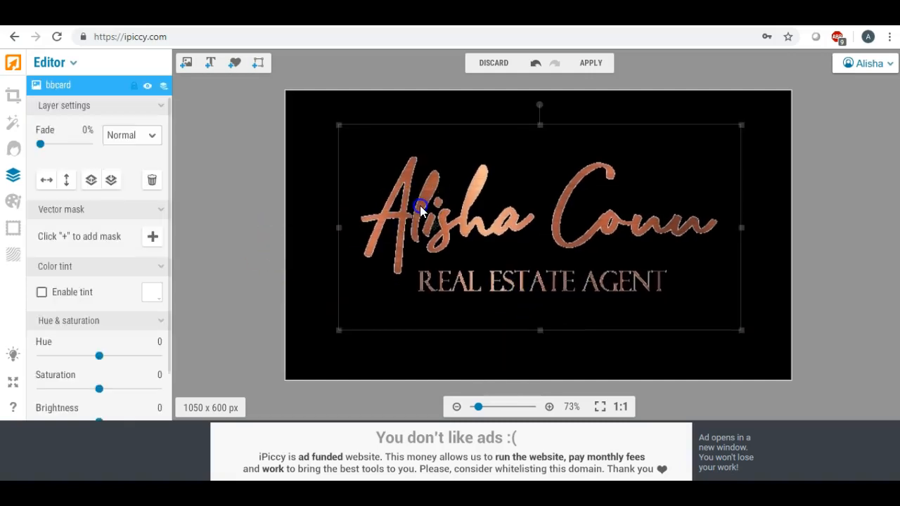
left_click(207, 198)
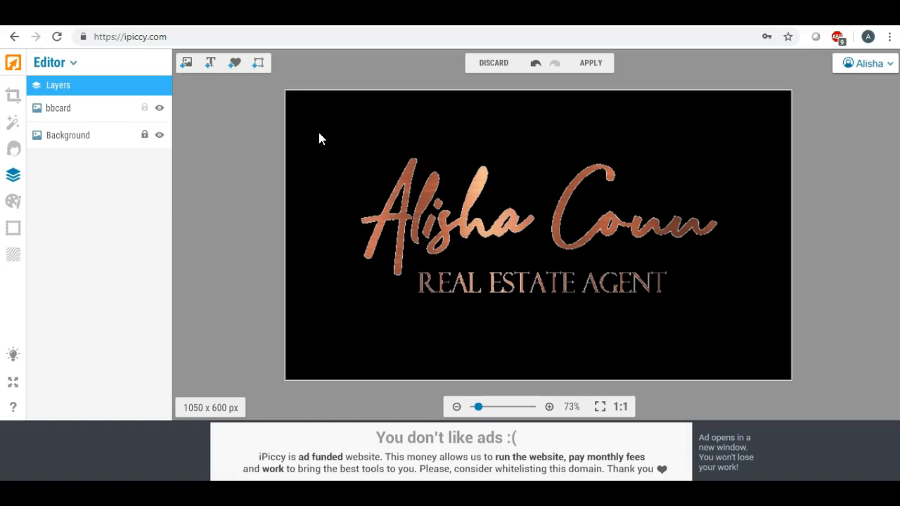
mouse_move(319, 134)
left_mouse_down()
mouse_move(356, 135)
mouse_move(420, 172)
left_mouse_up()
left_click_drag(407, 171, 238, 167)
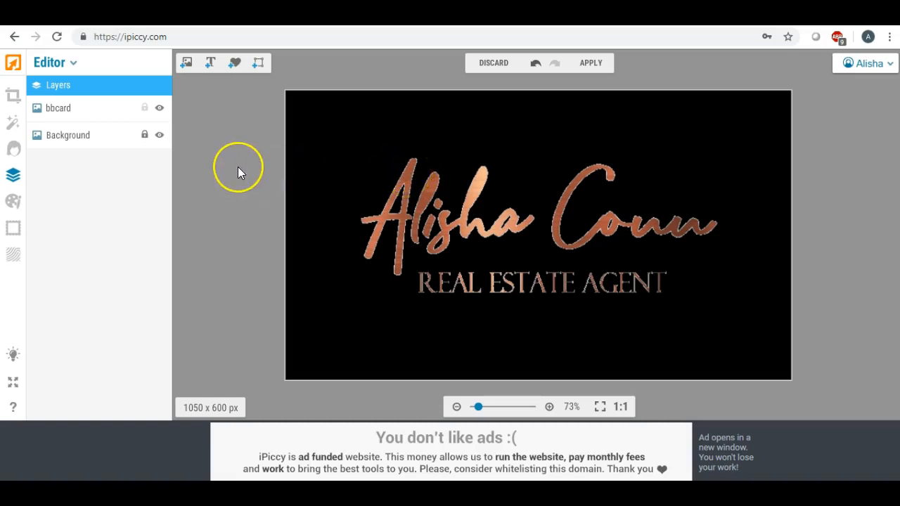